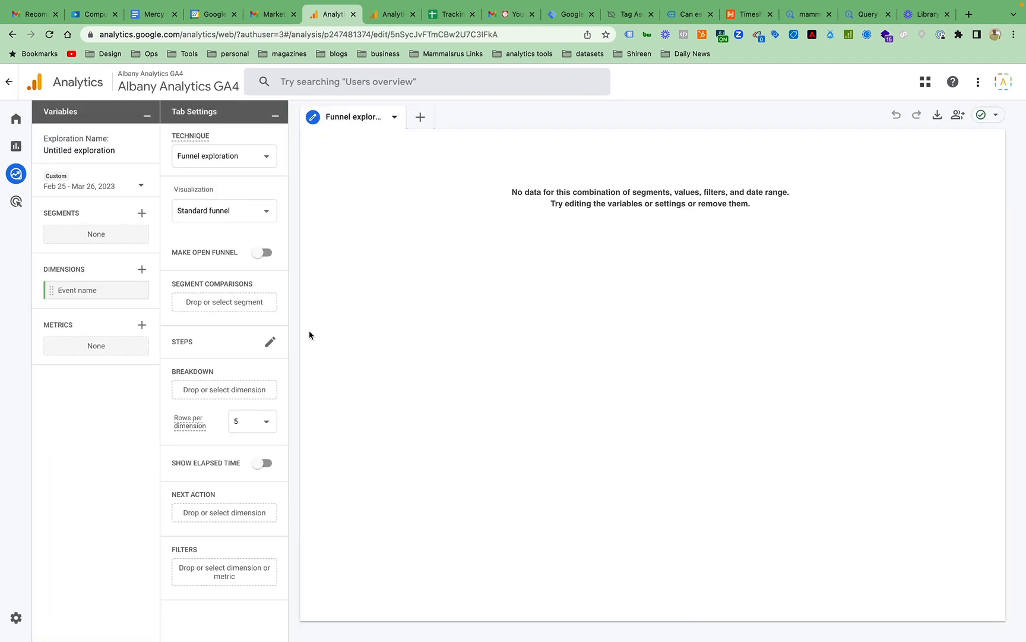
Rename the untitled exploration as "Events Calendly"
{"action": "triple_click", "coordinate": [95, 150]}
{"action": "left_click", "coordinate": [95, 149]}
{"action": "type", "text": "C"}
{"action": "triple_click", "coordinate": [94, 149]}
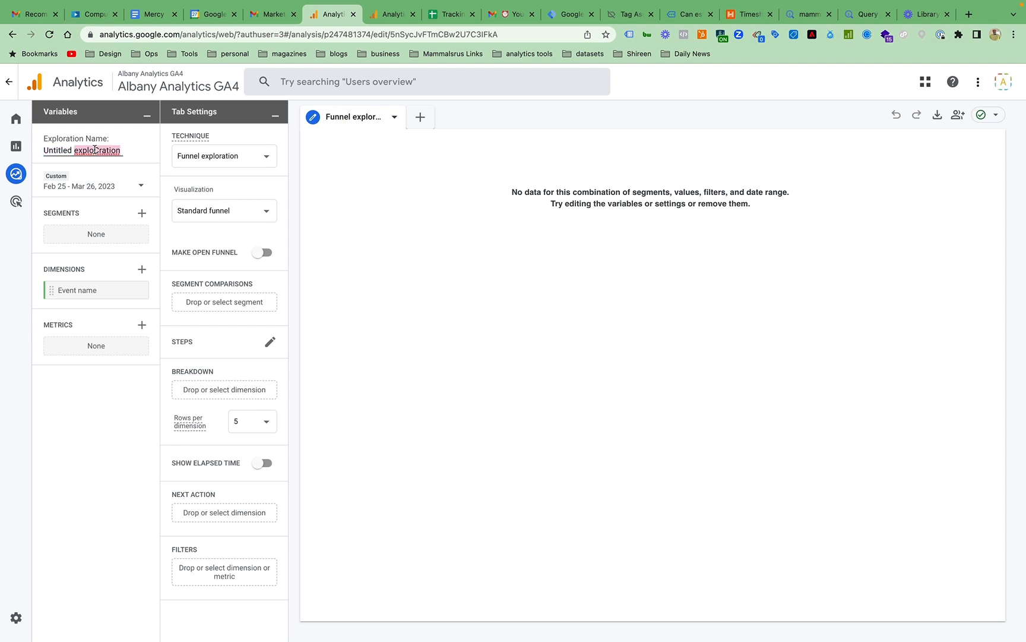
{"action": "type", "text": "Events"}
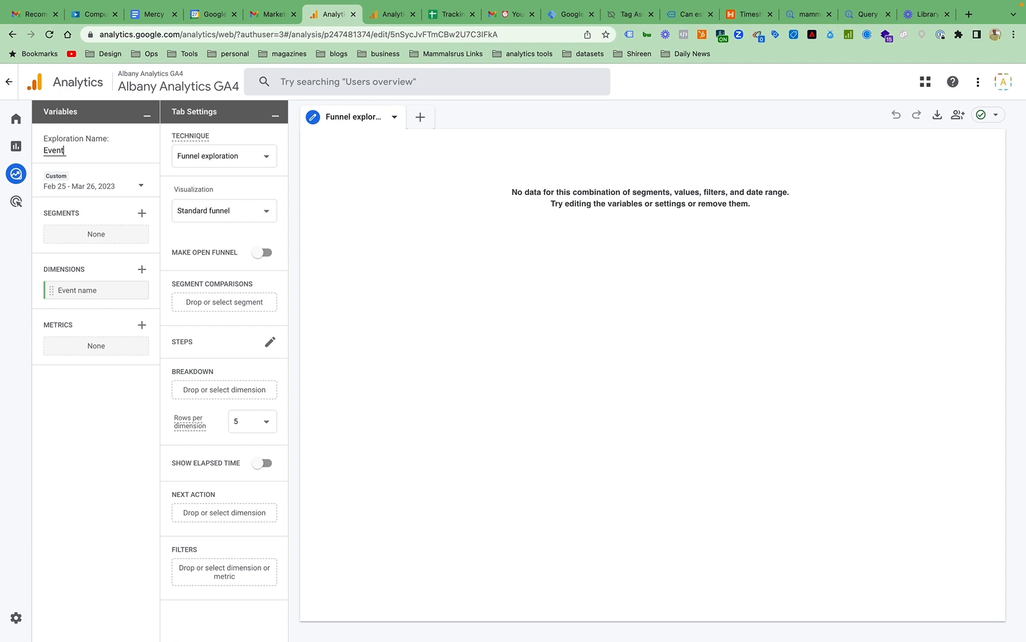
{"action": "type", "text": " Calendly"}
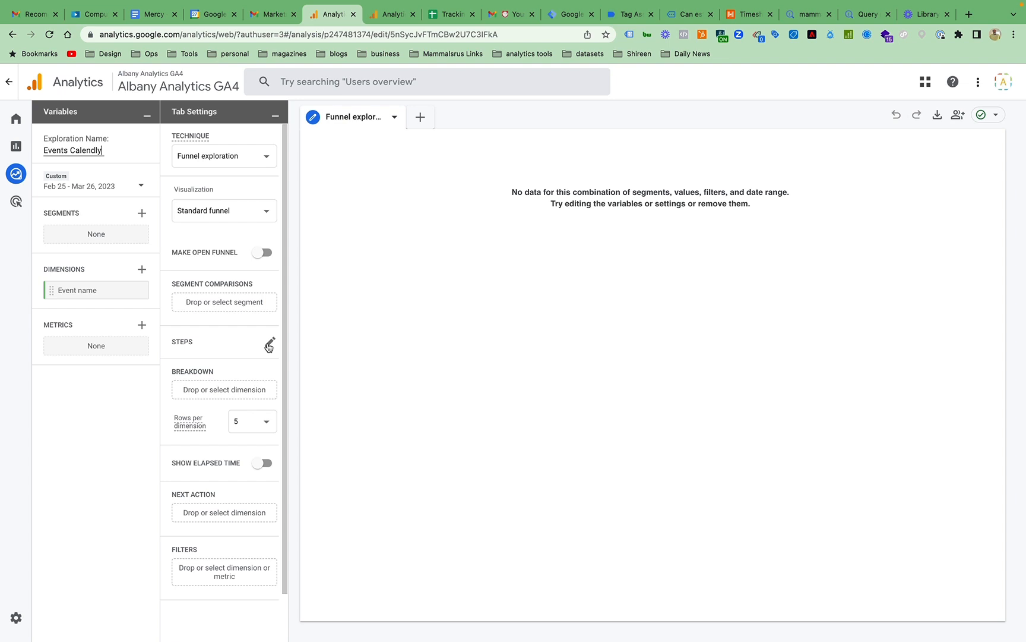
Open the funnel steps for editing and set the first step's condition to the event invitee_scheduling_page
{"action": "left_click", "coordinate": [269, 344]}
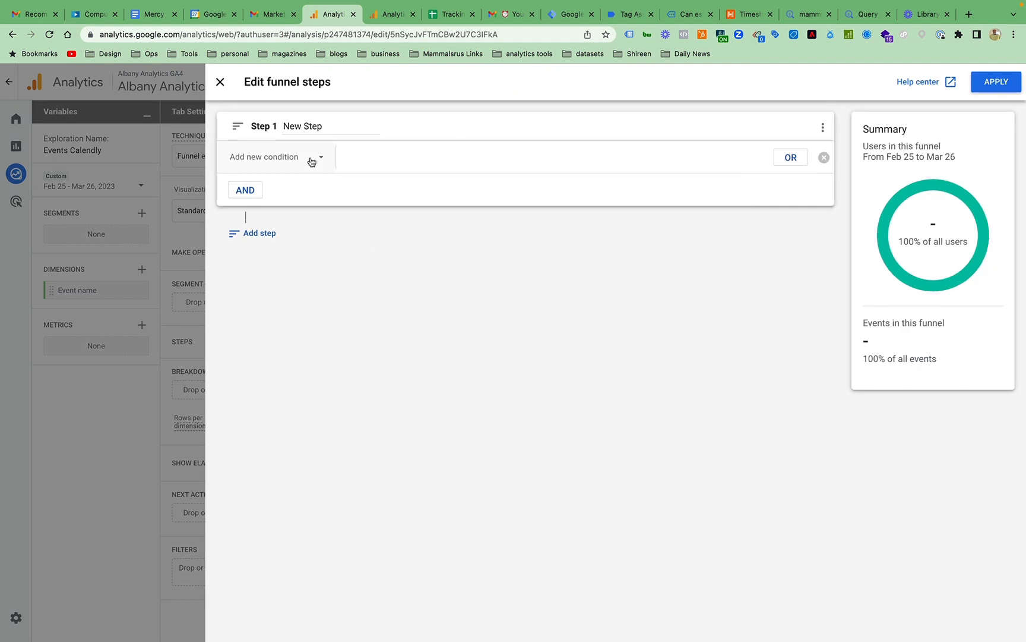
{"action": "left_click", "coordinate": [311, 157]}
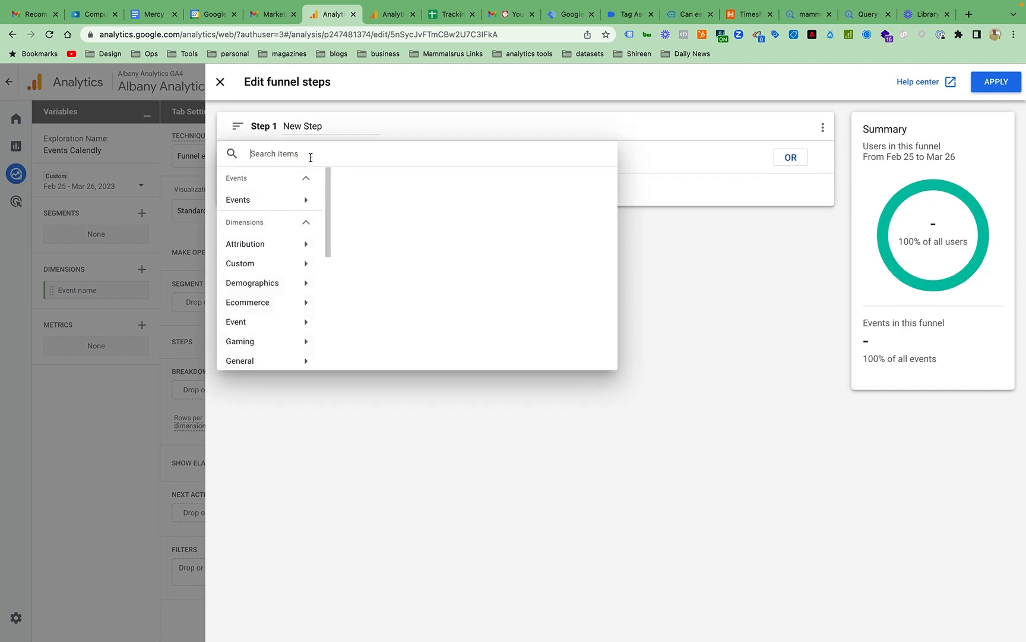
{"action": "type", "text": "inve"}
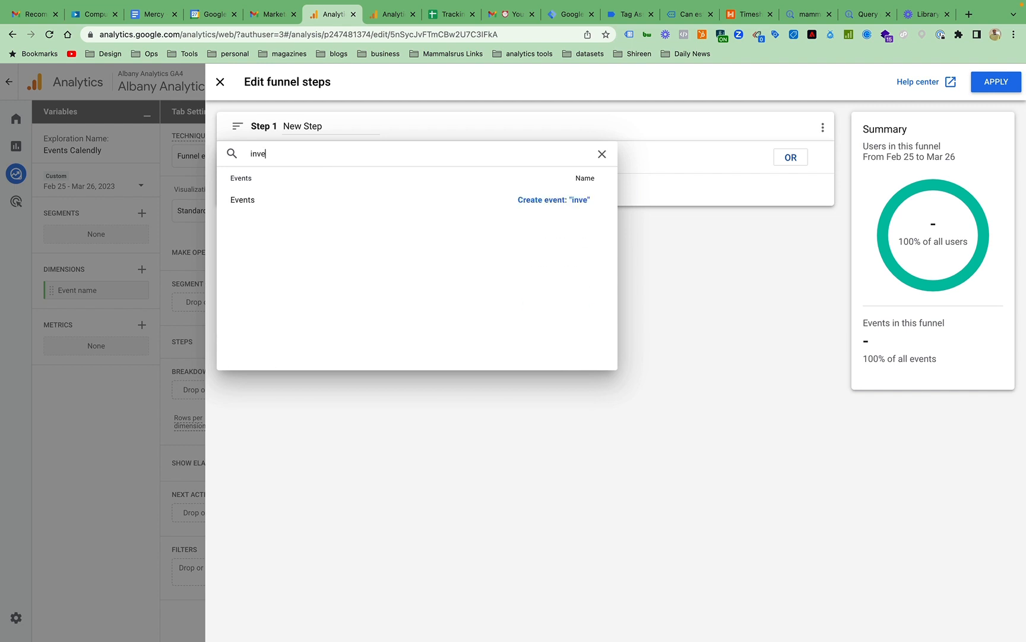
{"action": "key", "text": "BackSpace"}
{"action": "type", "text": "it"}
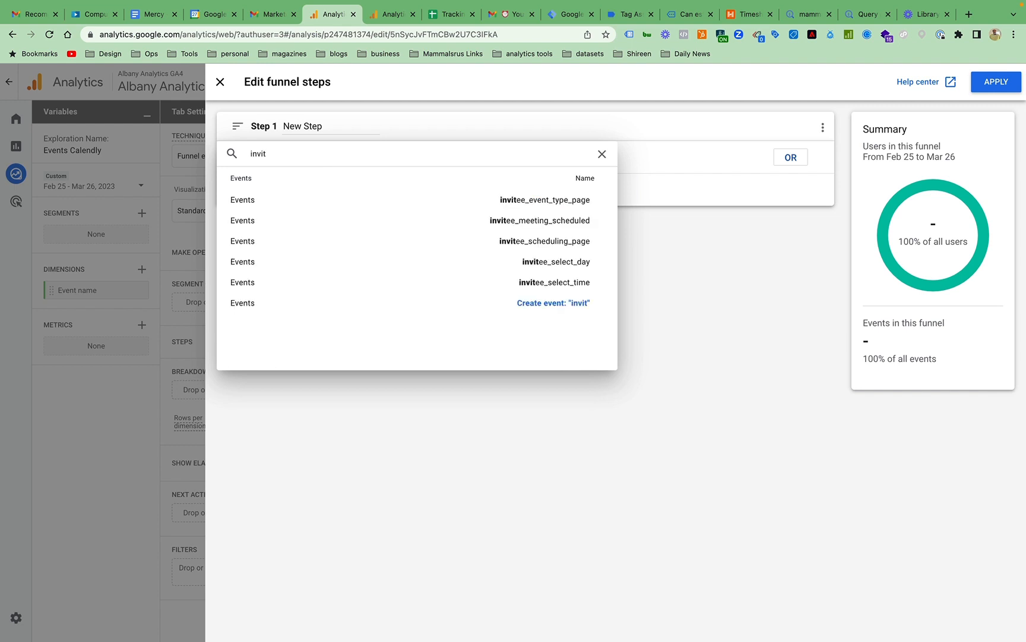
{"action": "left_click", "coordinate": [333, 241]}
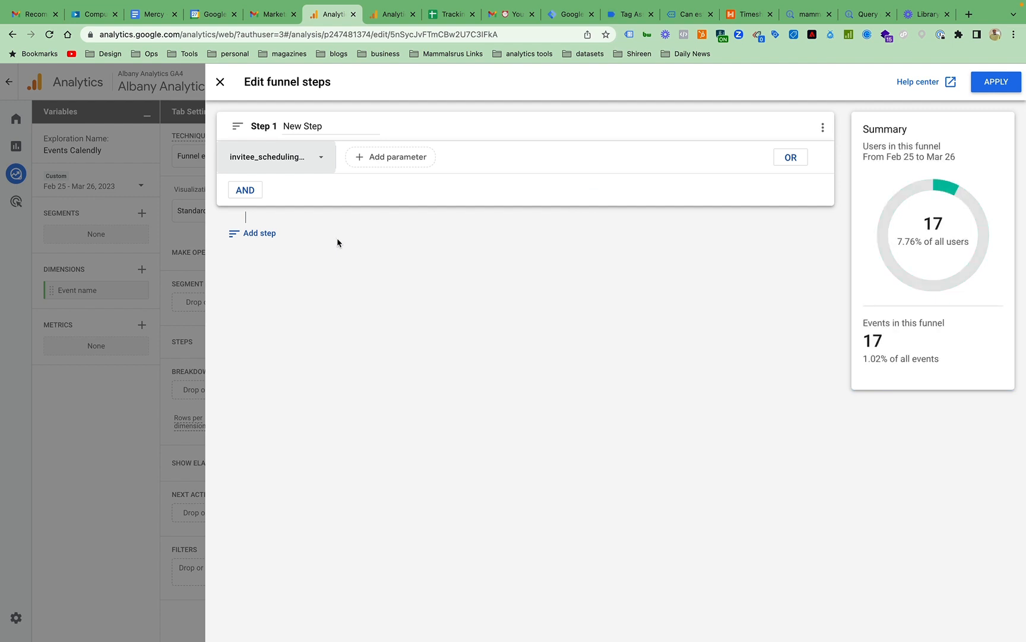
Add a second funnel step and name the first one "Scheduling page"
{"action": "left_click", "coordinate": [268, 234]}
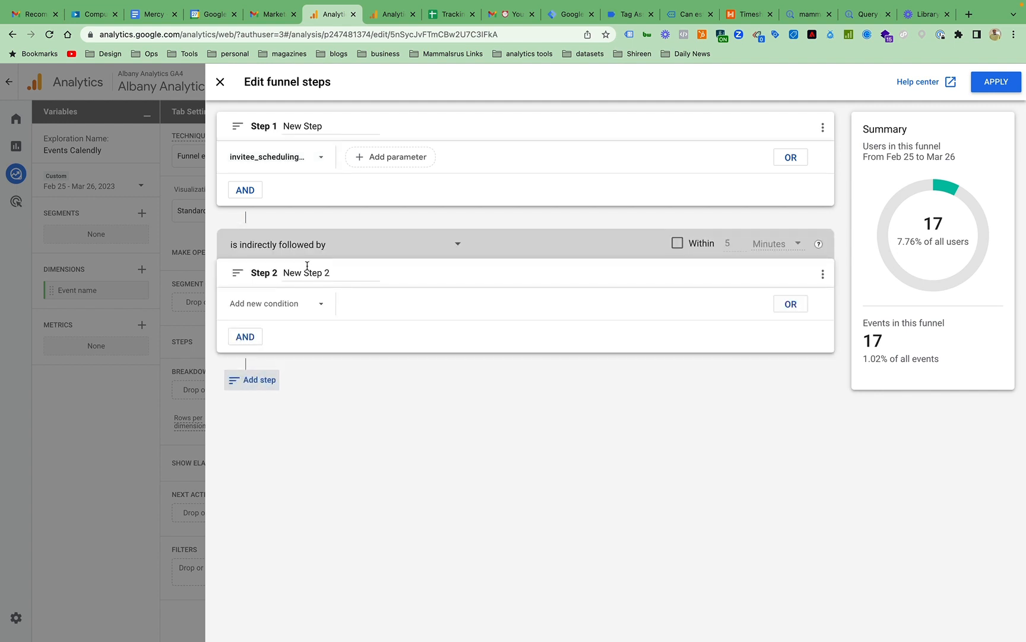
{"action": "left_click", "coordinate": [302, 127]}
{"action": "triple_click", "coordinate": [302, 127]}
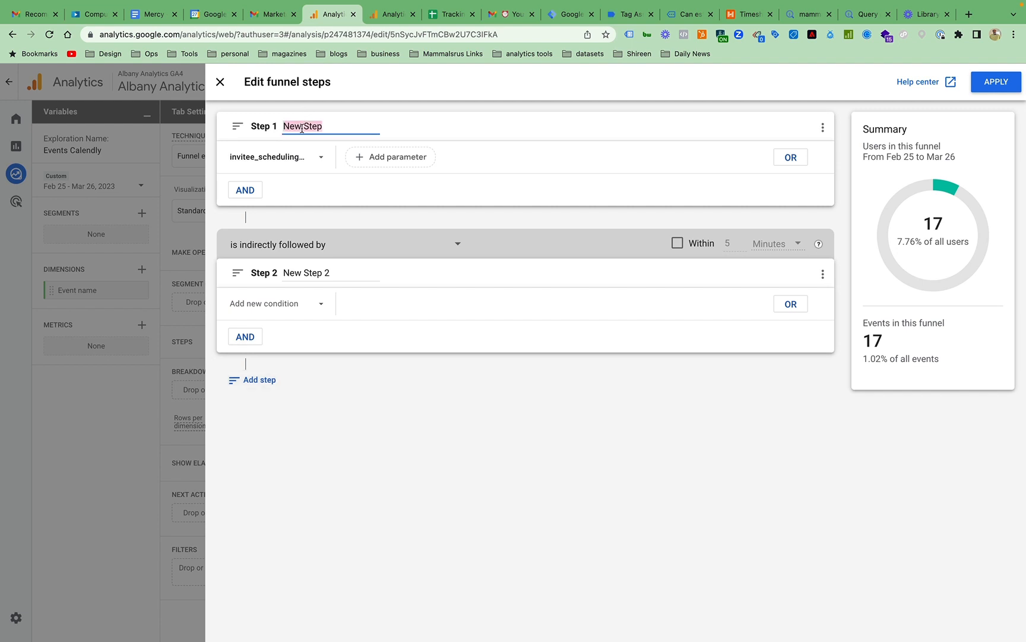
{"action": "type", "text": "Scheduling page"}
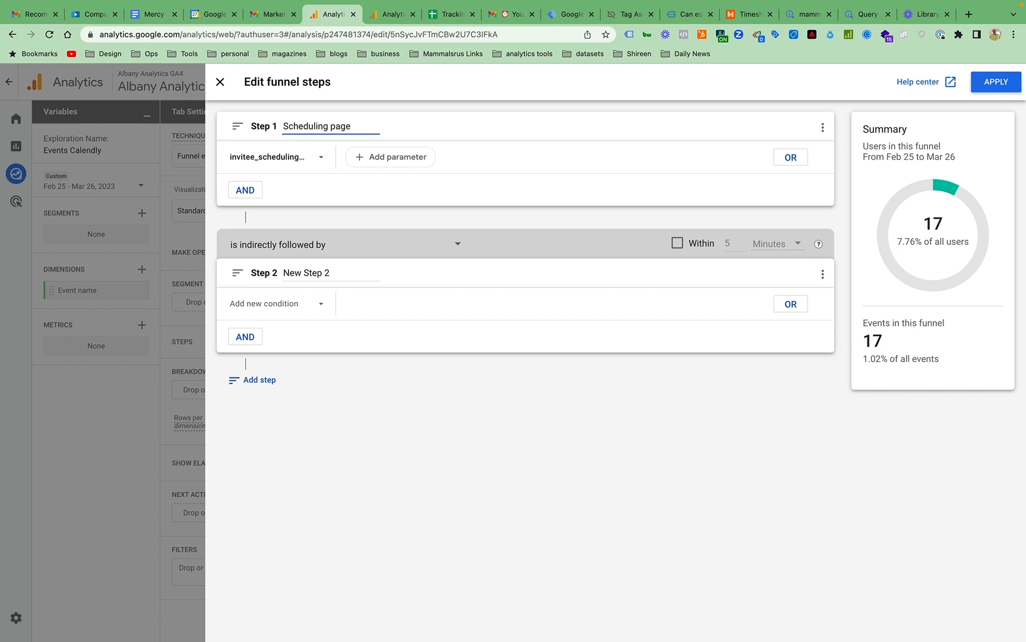
Name the second funnel step "Type of Event" and set its condition to the event invitee_event_type_page
{"action": "left_click", "coordinate": [312, 271]}
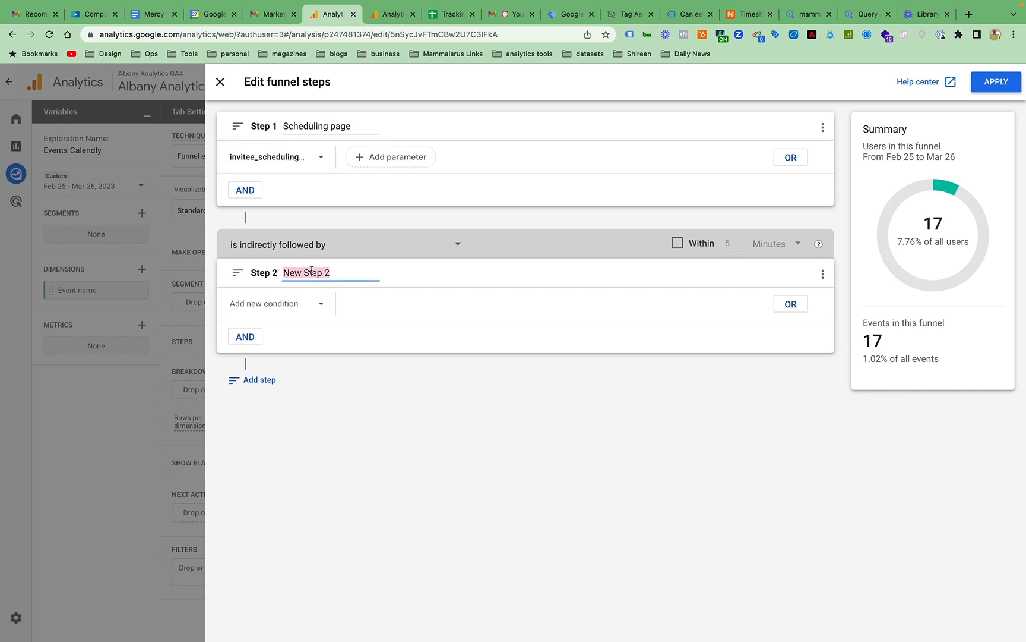
{"action": "type", "text": "Type of Event"}
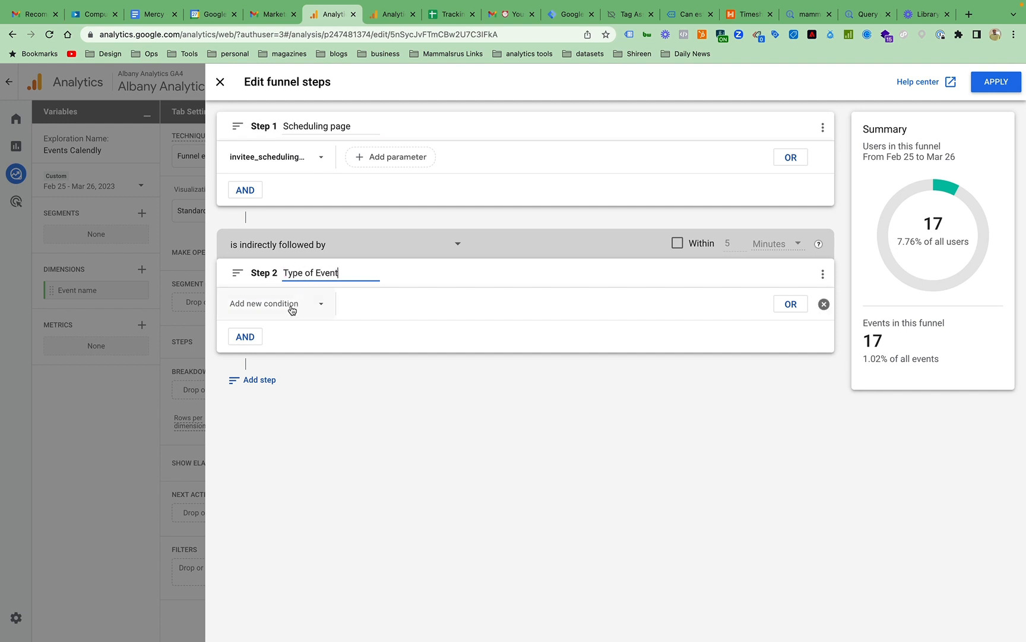
{"action": "left_click", "coordinate": [292, 310]}
{"action": "type", "text": "invi"}
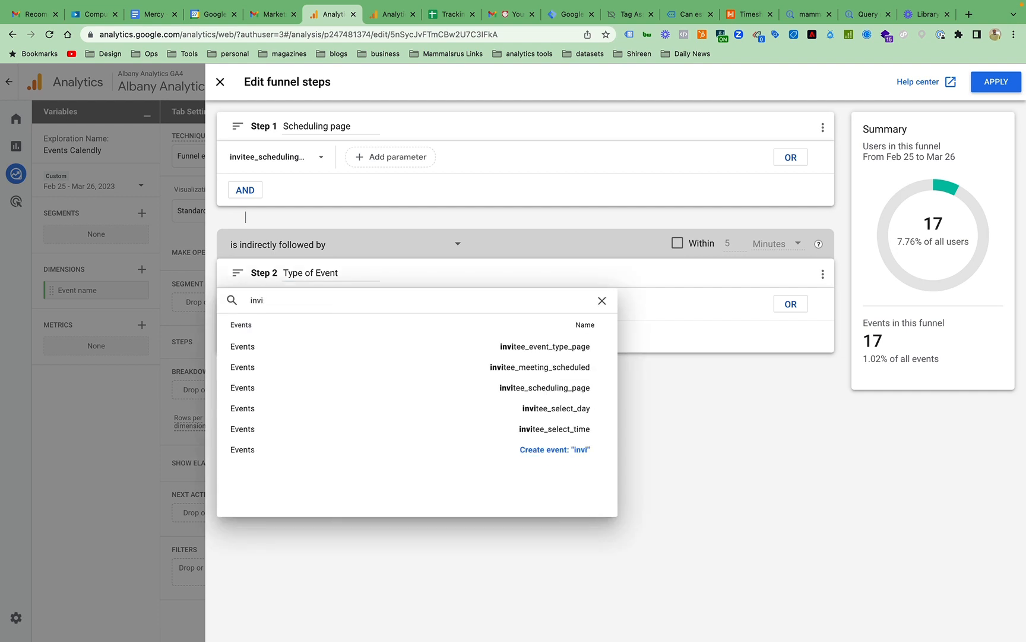
{"action": "left_click", "coordinate": [322, 347]}
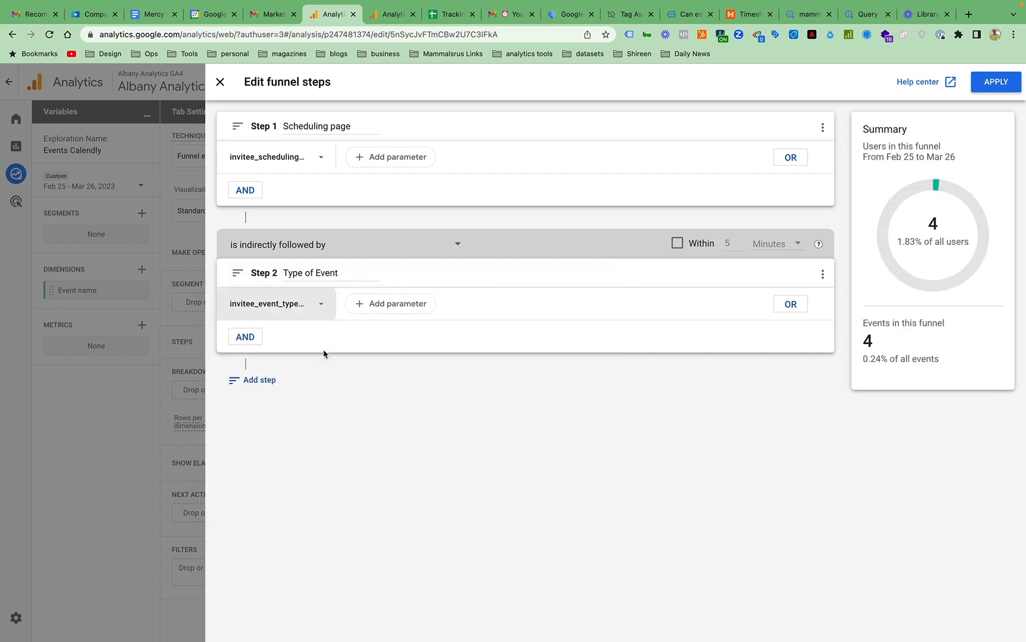
Add a third funnel step named "Select Date" with the event invitee_select_day as its condition
{"action": "left_click", "coordinate": [262, 379]}
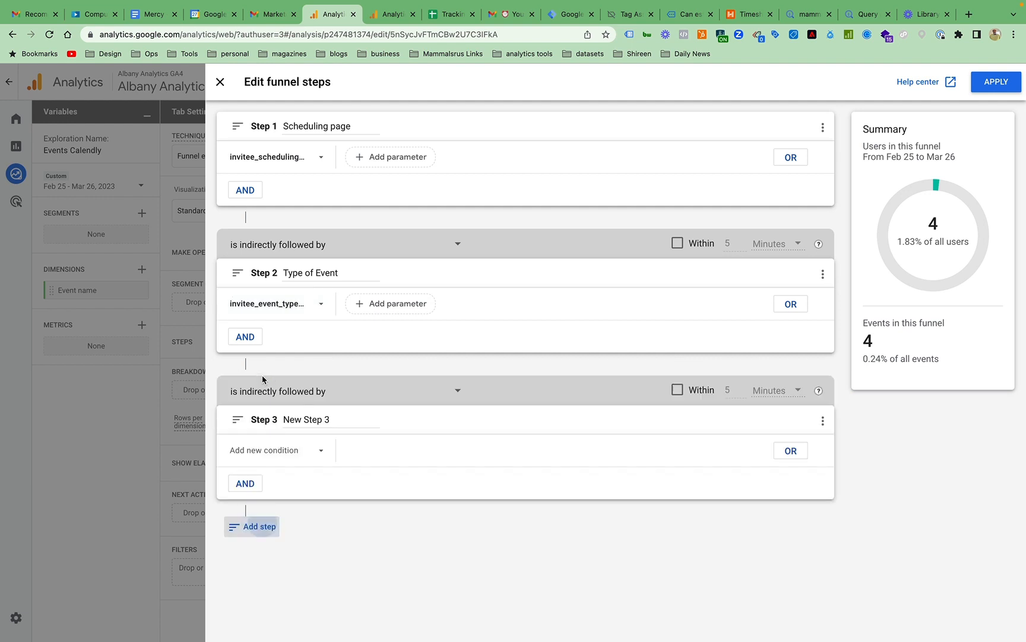
{"action": "left_click", "coordinate": [314, 413]}
{"action": "key", "text": "shift+Right"}
{"action": "key", "text": "shift+Right"}
{"action": "key", "text": "shift+Right"}
{"action": "key", "text": "shift+Right"}
{"action": "key", "text": "shift+Right"}
{"action": "key", "text": "shift+Right"}
{"action": "key", "text": "shift+Right"}
{"action": "key", "text": "shift+Right"}
{"action": "key", "text": "shift+Right"}
{"action": "key", "text": "shift+Right"}
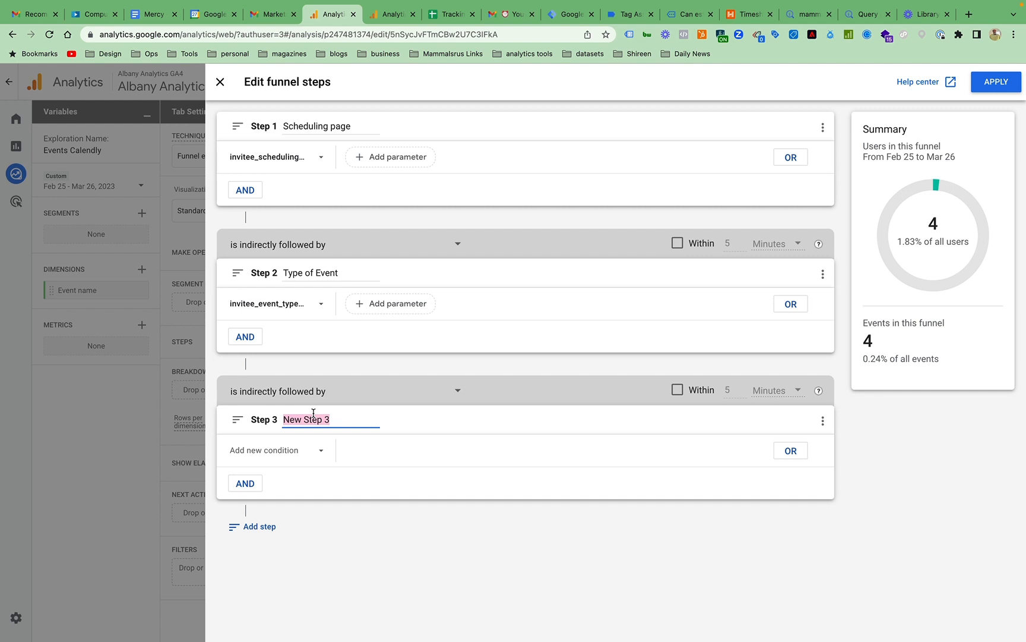
{"action": "type", "text": "Select Date"}
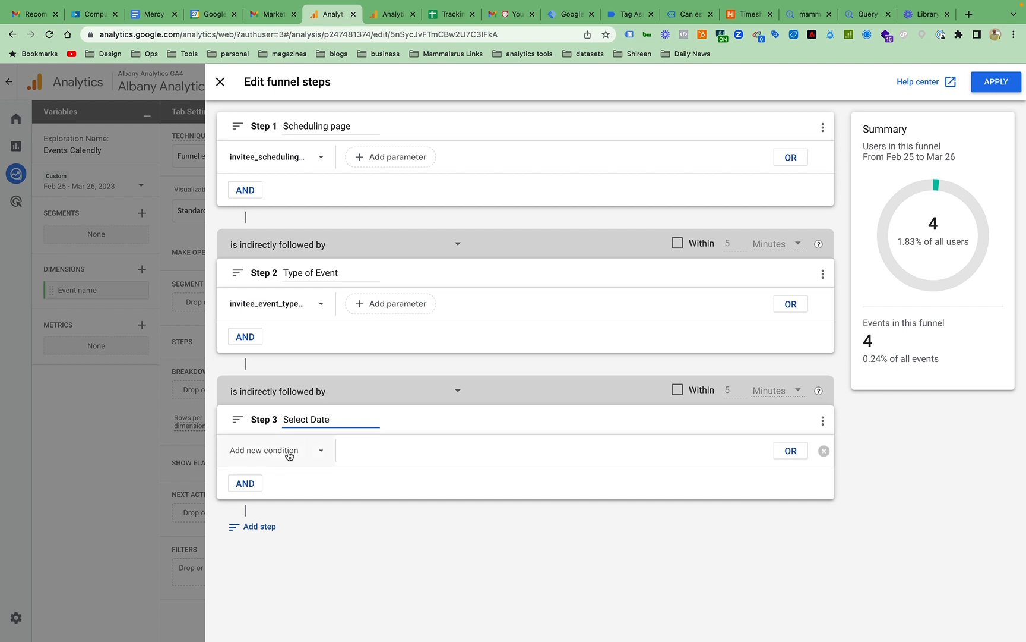
{"action": "left_click", "coordinate": [289, 453]}
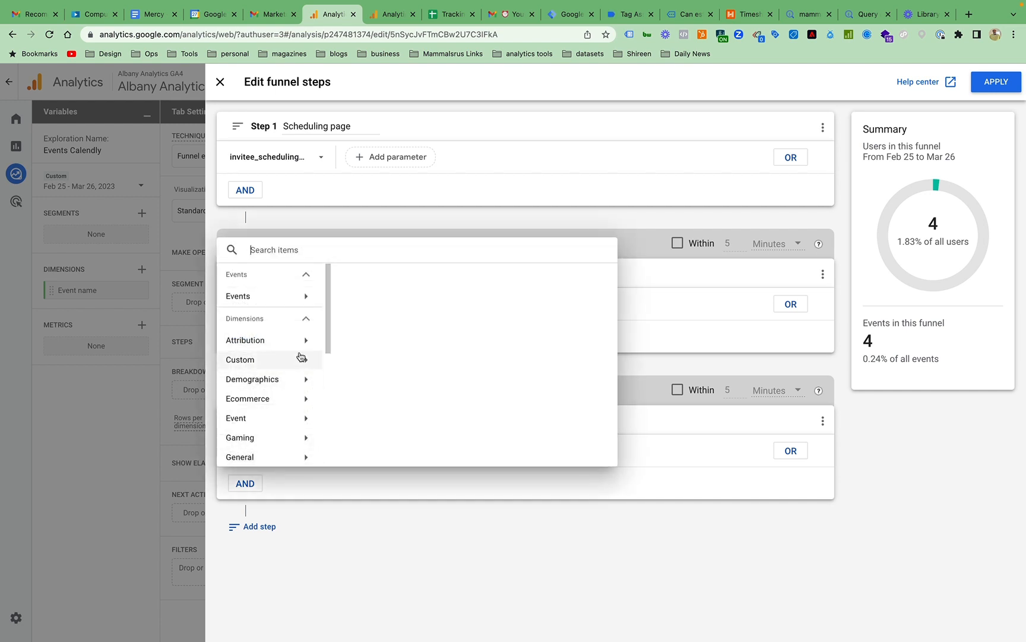
{"action": "type", "text": "invi"}
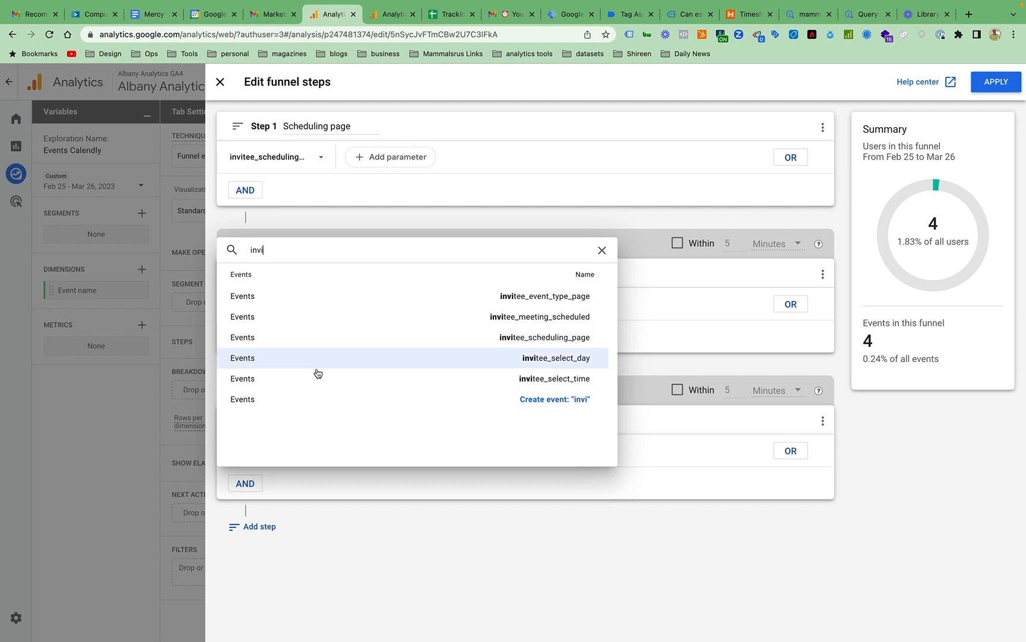
{"action": "left_click", "coordinate": [317, 358]}
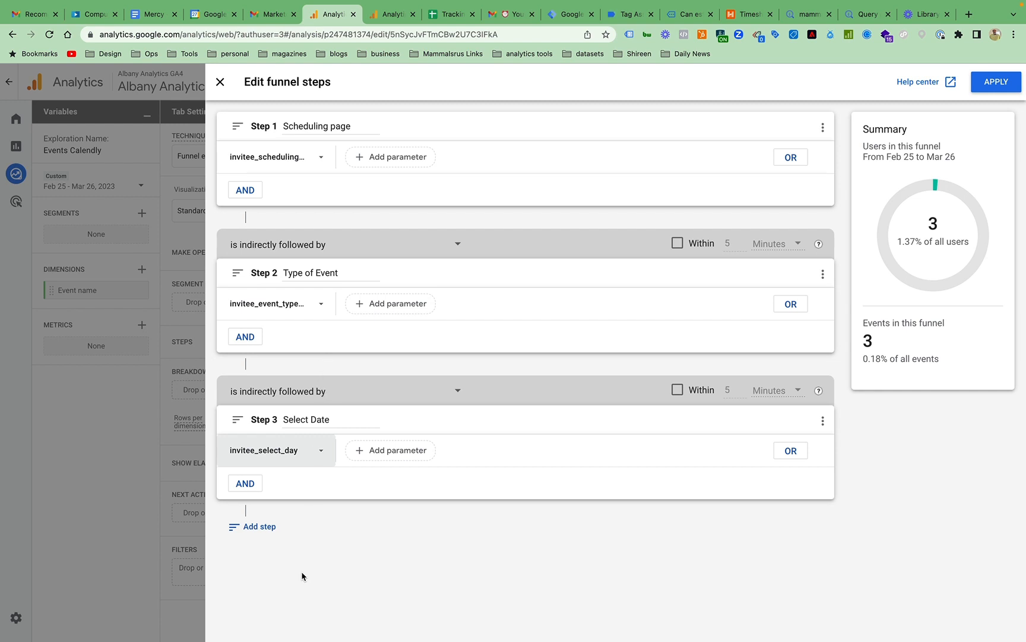
Add a fourth funnel step named "Select Time" with the event invitee_select_time as its condition
{"action": "left_click", "coordinate": [260, 529]}
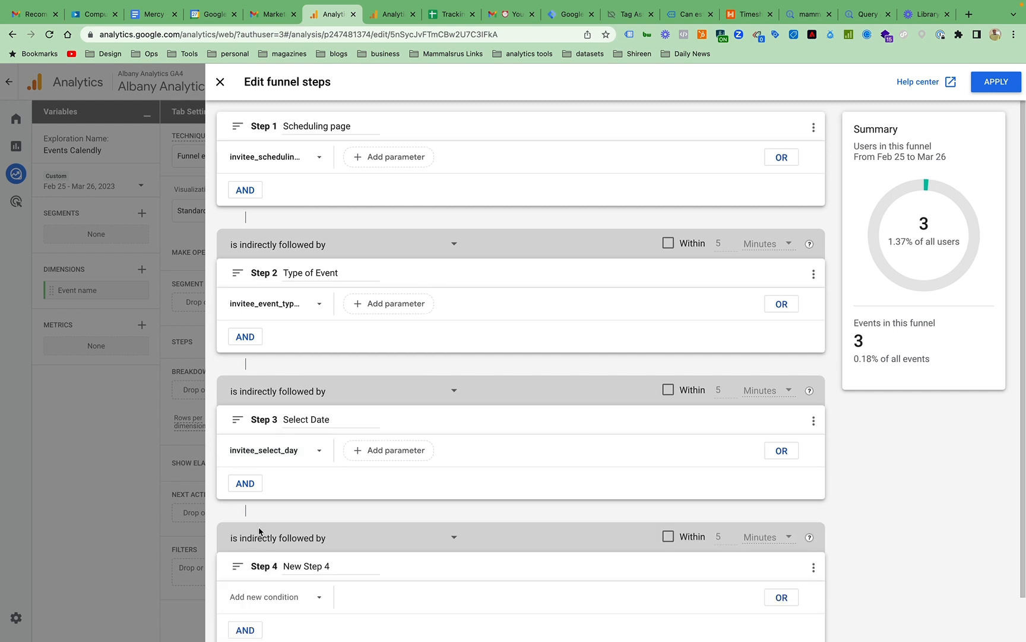
{"action": "left_click", "coordinate": [295, 566]}
{"action": "type", "text": "Se"}
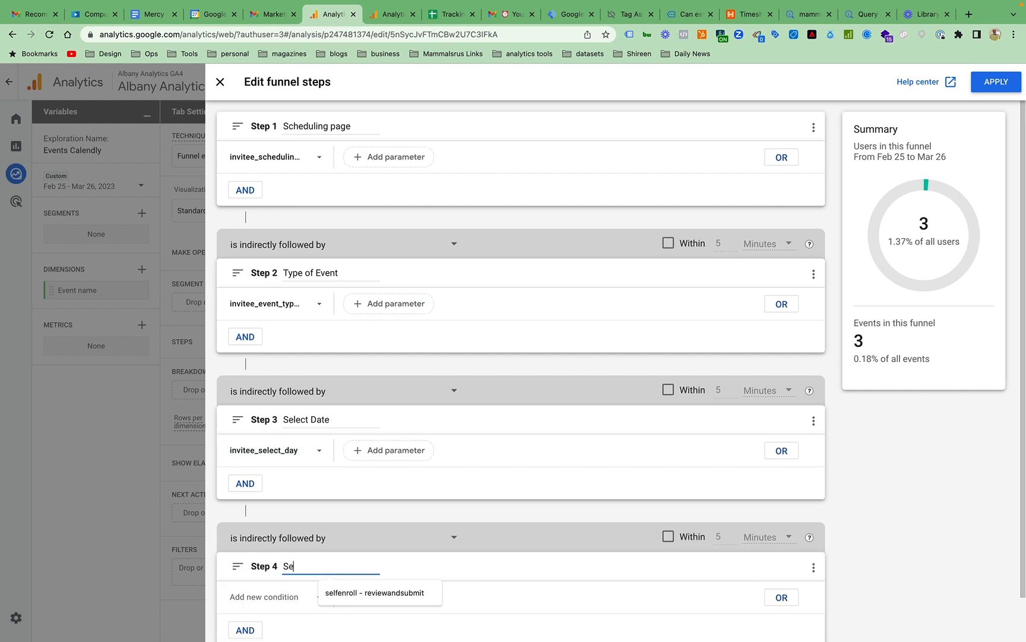
{"action": "type", "text": "lect Time"}
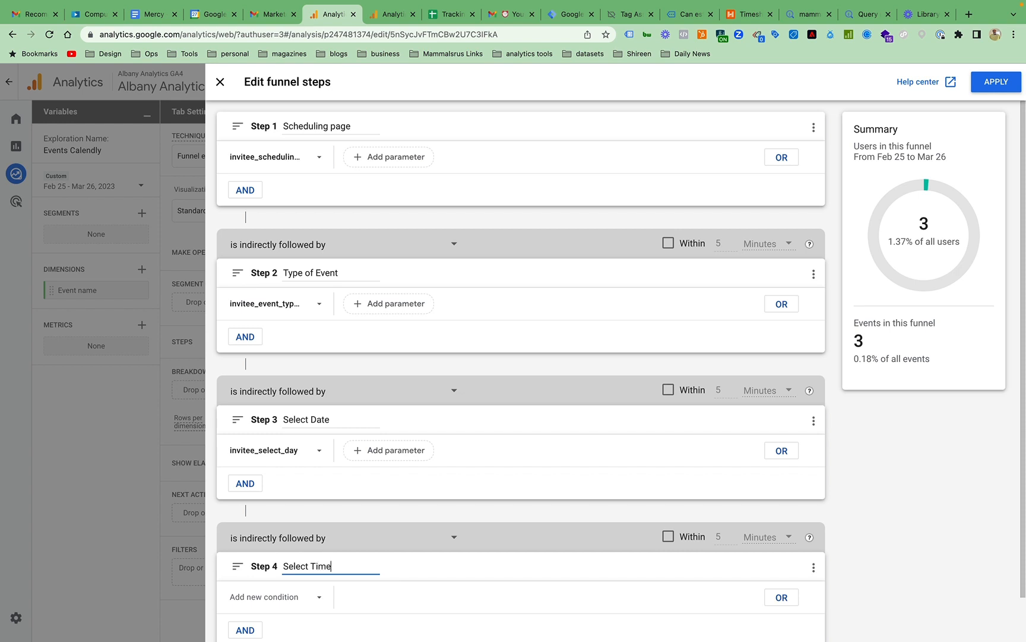
{"action": "scroll", "coordinate": [341, 564], "scroll_direction": "down", "scroll_amount": 2}
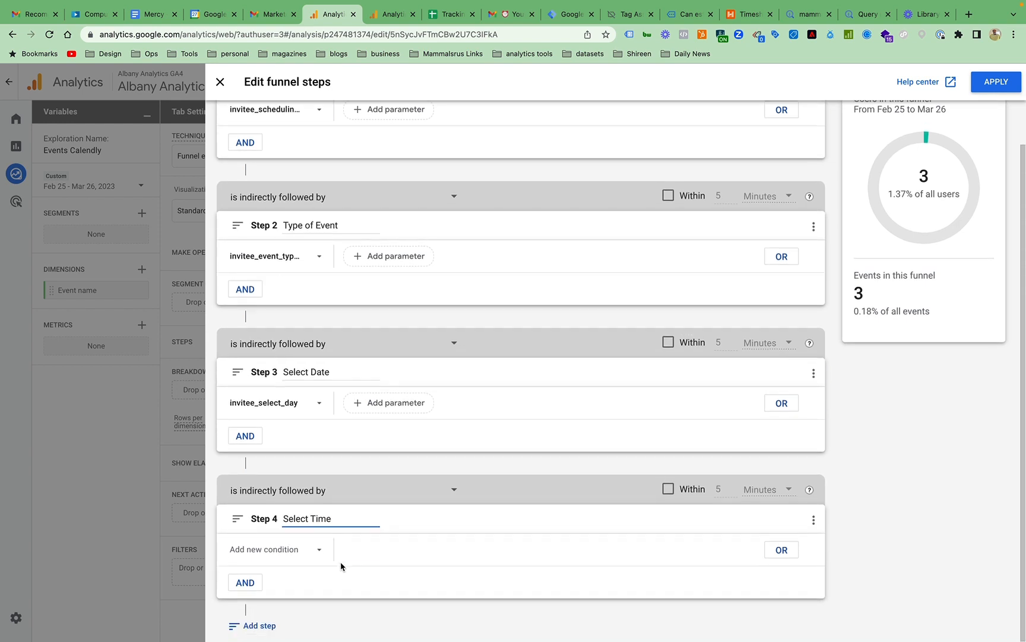
{"action": "left_click", "coordinate": [282, 559]}
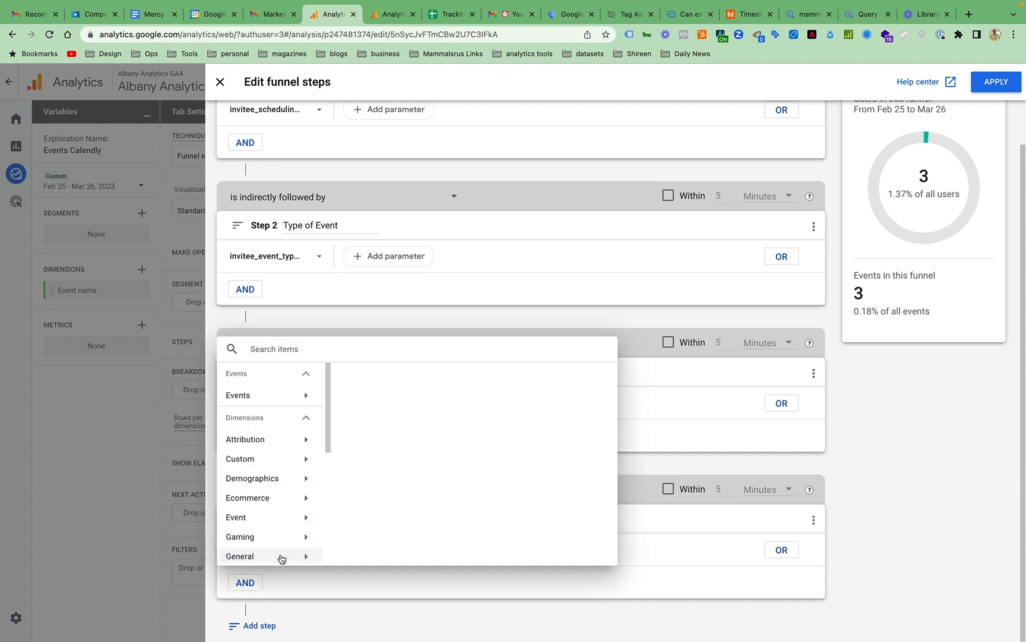
{"action": "type", "text": "invi"}
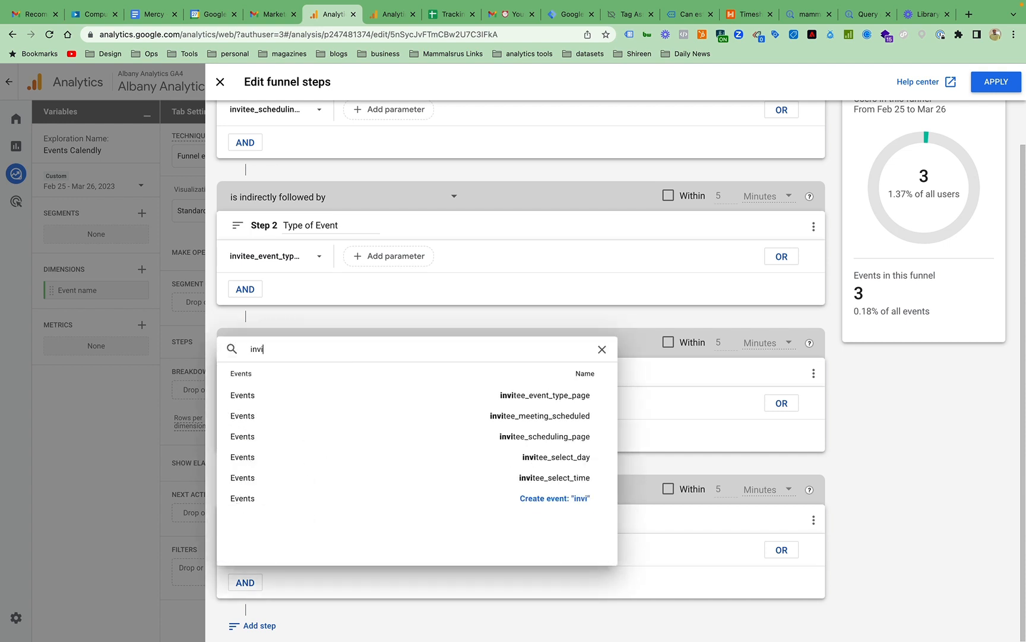
{"action": "left_click", "coordinate": [415, 479]}
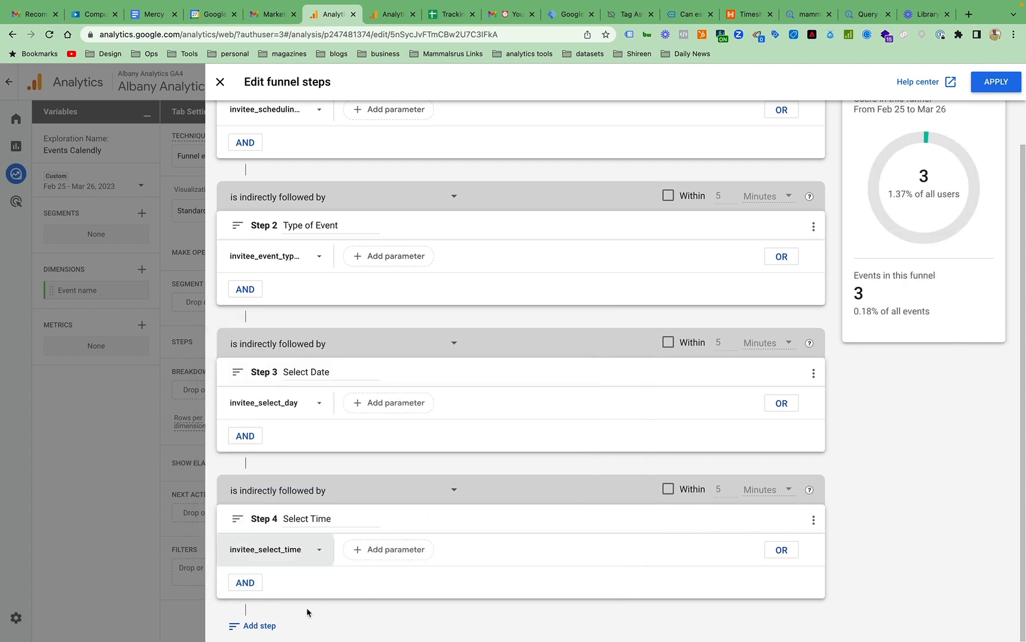
Add a fifth funnel step named "meeting scheduled" with the event invitee_meeting_scheduled as its condition
{"action": "left_click", "coordinate": [267, 624]}
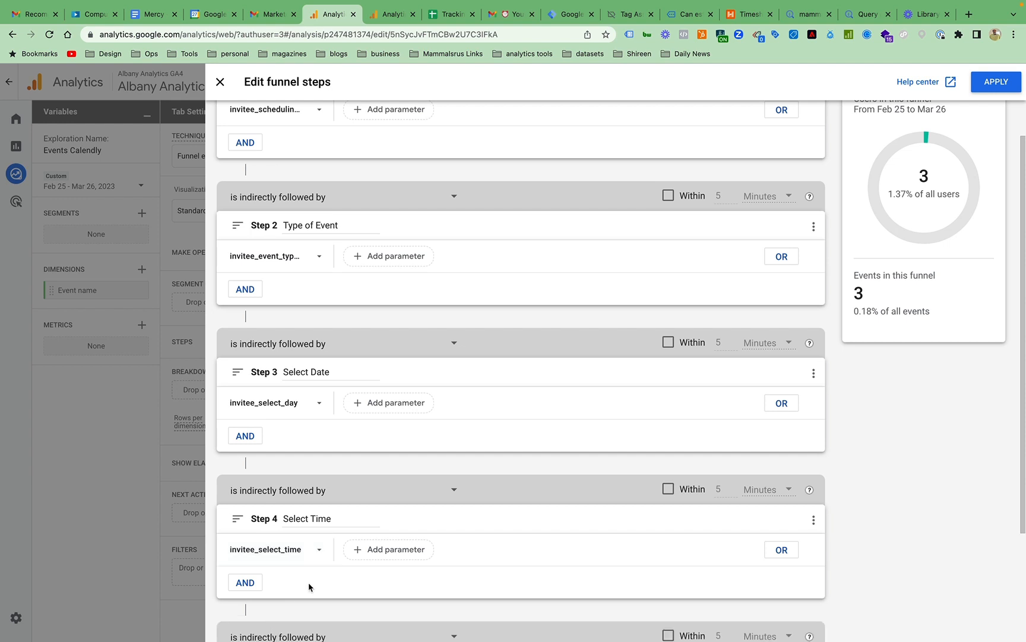
{"action": "triple_click", "coordinate": [305, 519]}
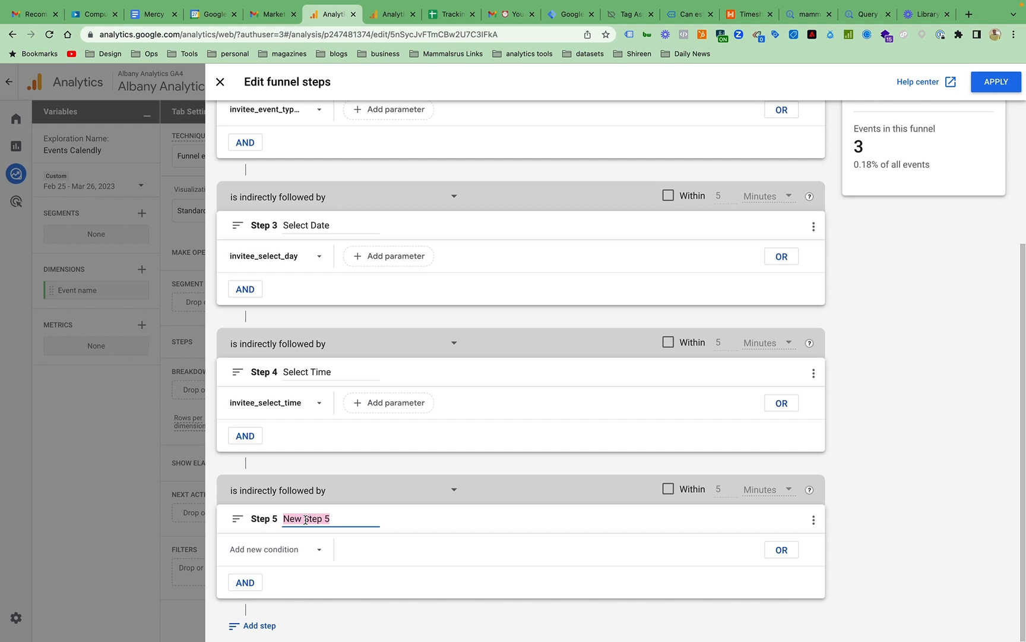
{"action": "type", "text": "meeting scheduled"}
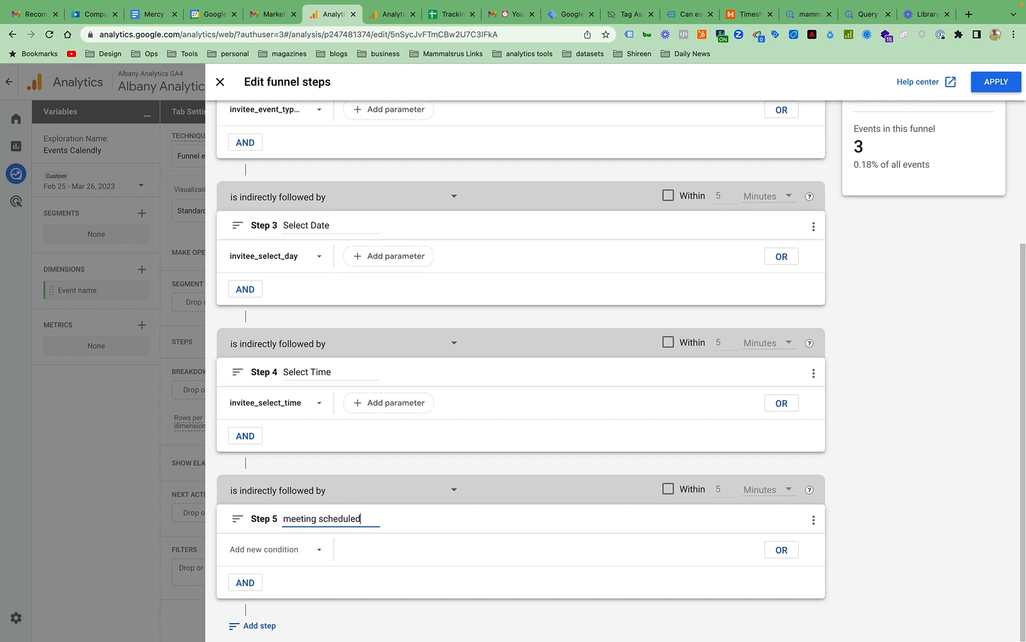
{"action": "left_click", "coordinate": [247, 550]}
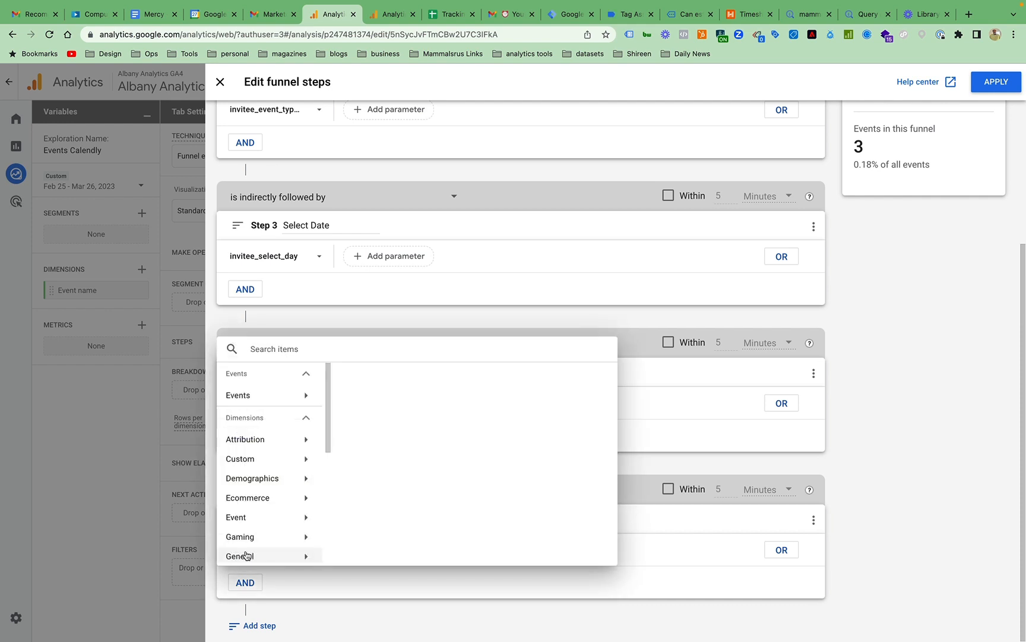
{"action": "type", "text": "inv"}
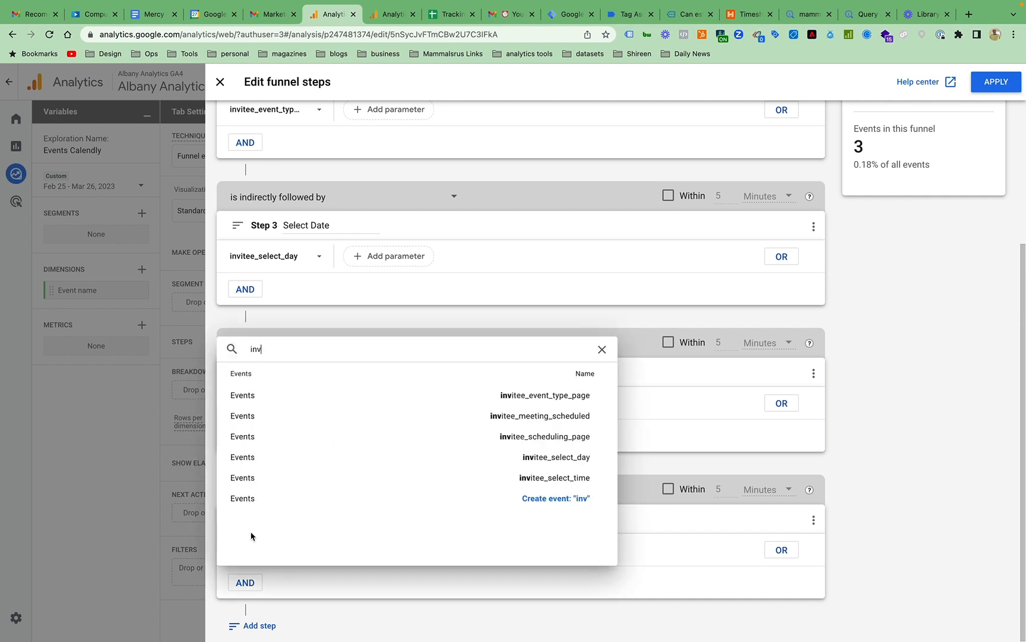
{"action": "left_click", "coordinate": [263, 415]}
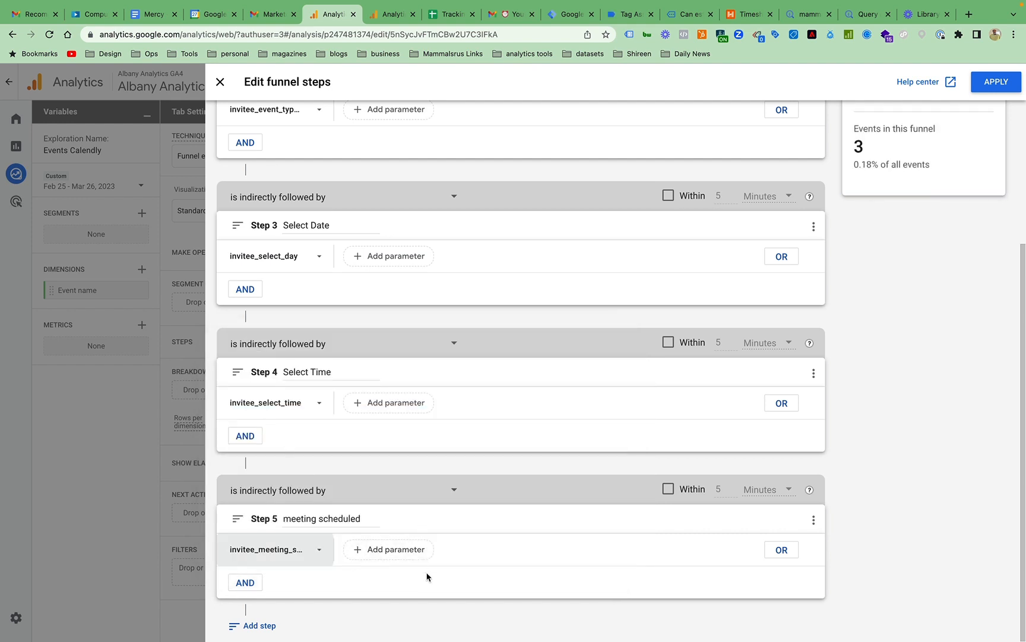
{"action": "scroll", "coordinate": [453, 538], "scroll_direction": "up", "scroll_amount": 5}
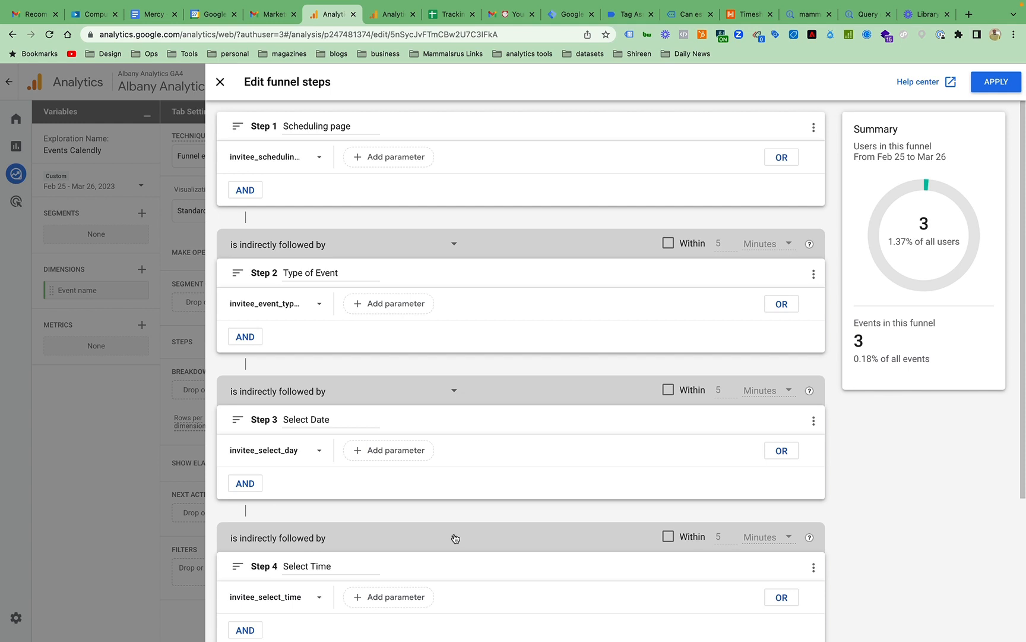
{"action": "left_click", "coordinate": [454, 246]}
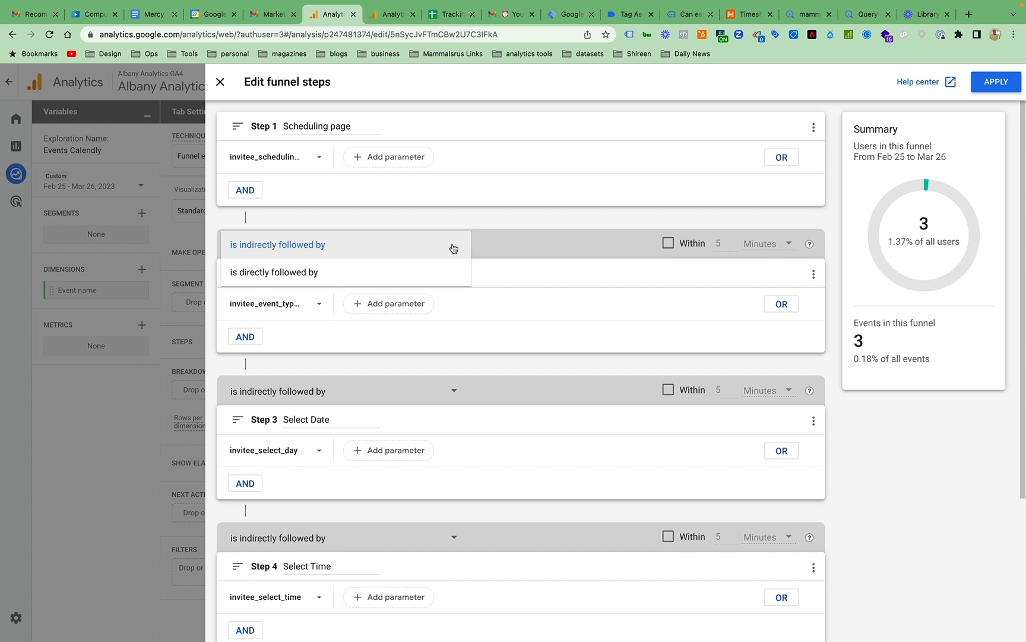
{"action": "left_click", "coordinate": [500, 243]}
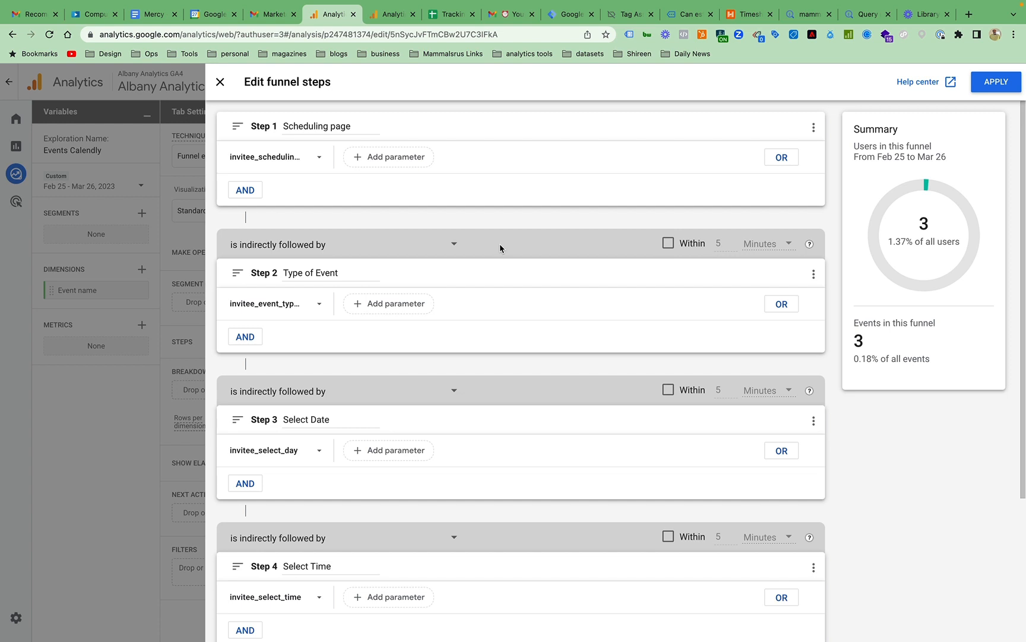
{"action": "left_click", "coordinate": [666, 246]}
{"action": "left_click", "coordinate": [724, 245]}
{"action": "left_click", "coordinate": [668, 243]}
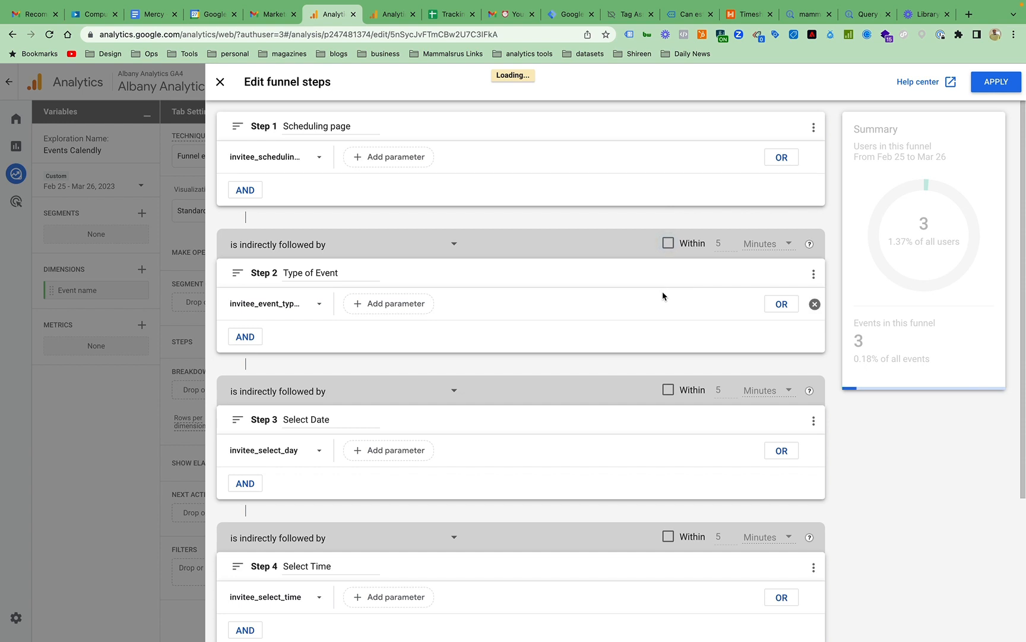
Apply the five defined funnel steps to the exploration
{"action": "scroll", "coordinate": [662, 291], "scroll_direction": "down", "scroll_amount": 3}
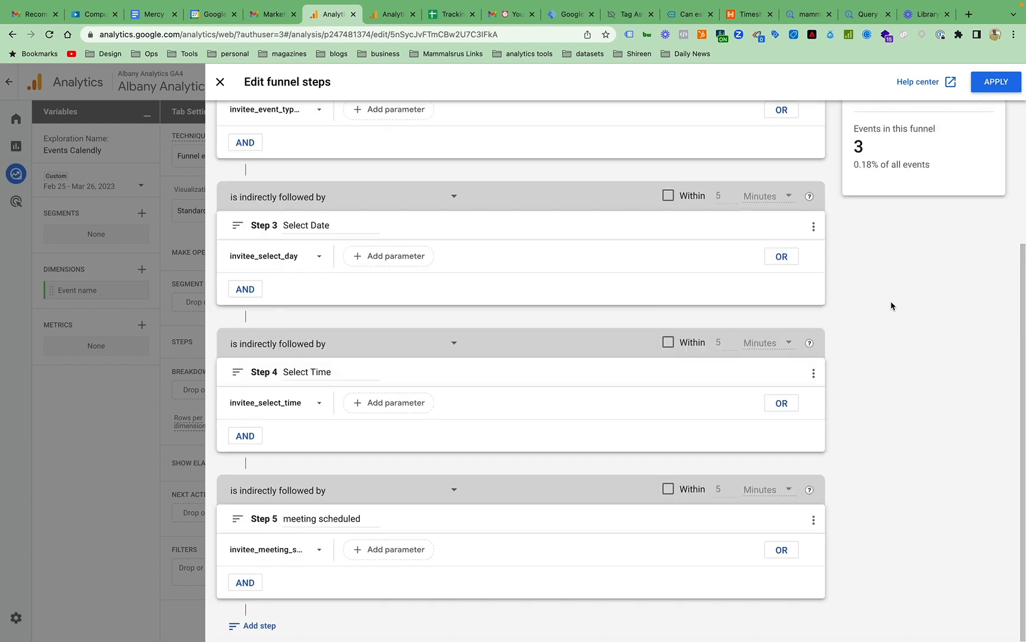
{"action": "left_click", "coordinate": [986, 84]}
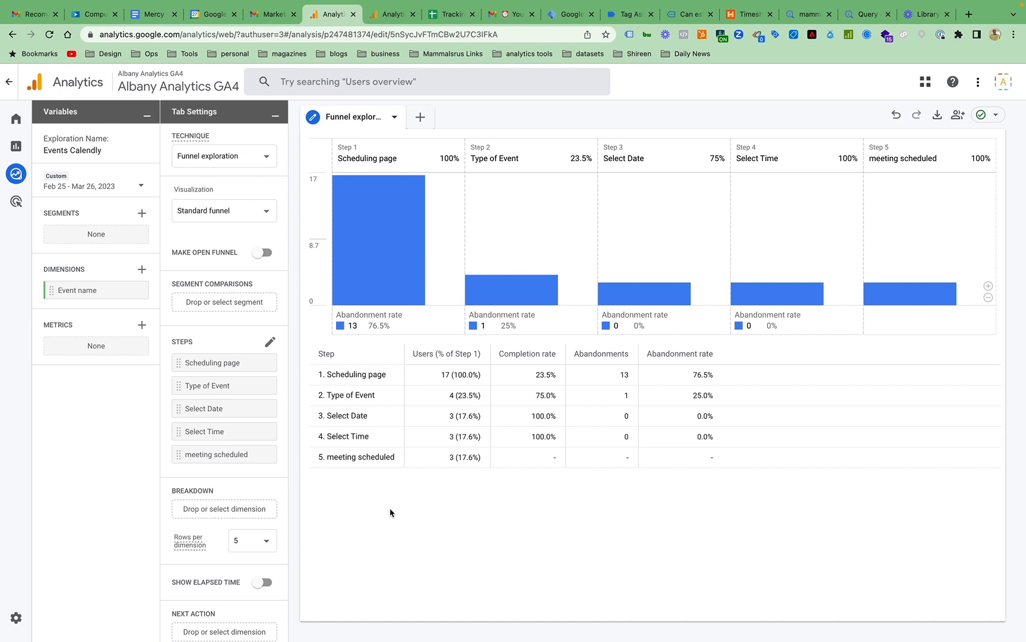
Find the Session source dimension by searching for "sour" and import it into the exploration's variables
{"action": "left_click", "coordinate": [259, 510]}
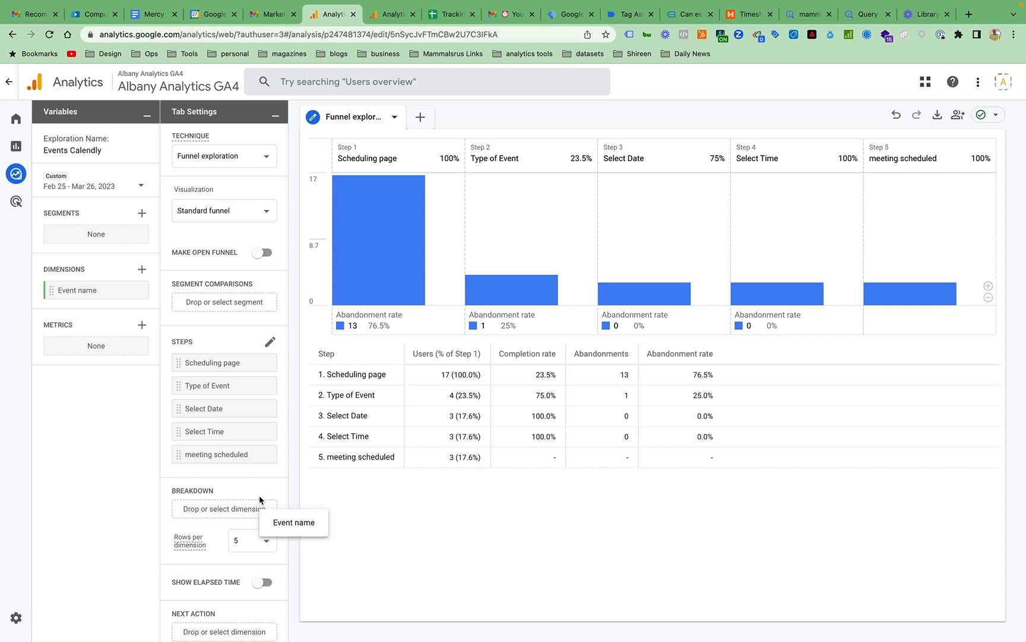
{"action": "left_click", "coordinate": [260, 497]}
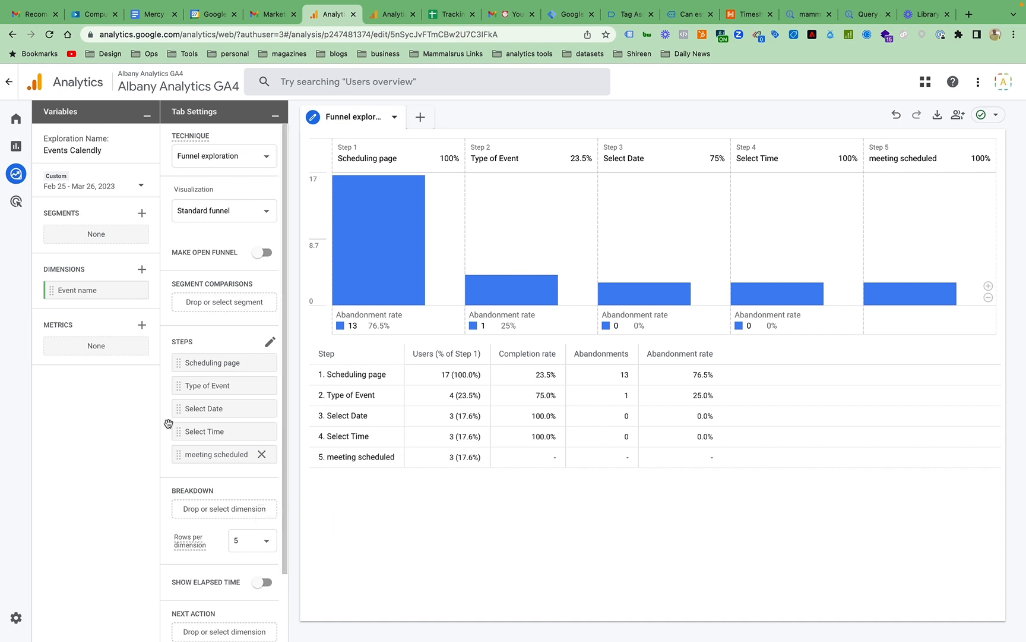
{"action": "left_click", "coordinate": [142, 269]}
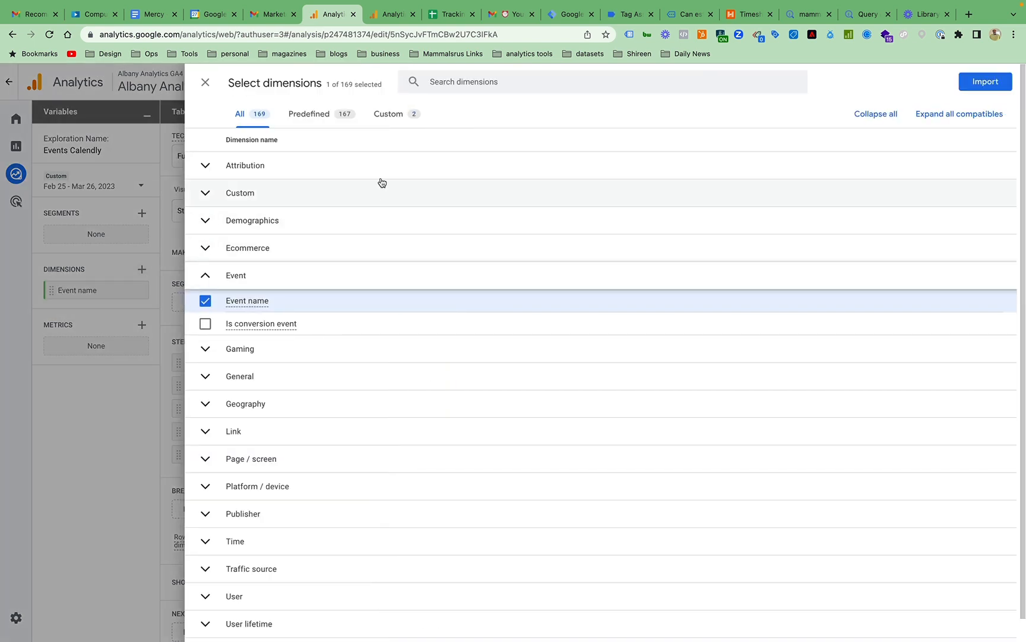
{"action": "left_click", "coordinate": [455, 82]}
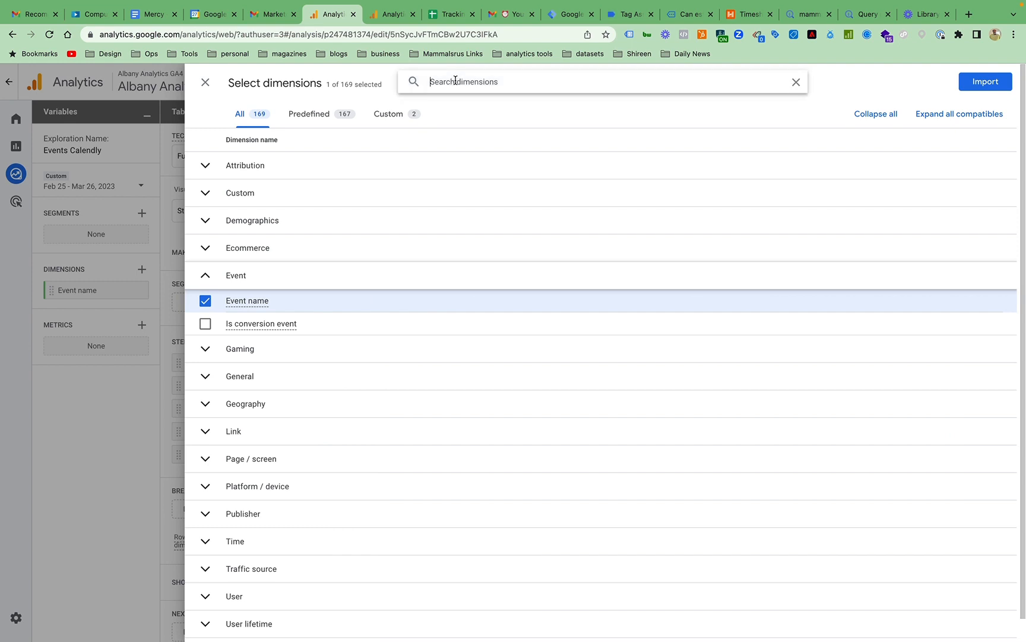
{"action": "type", "text": "sour"}
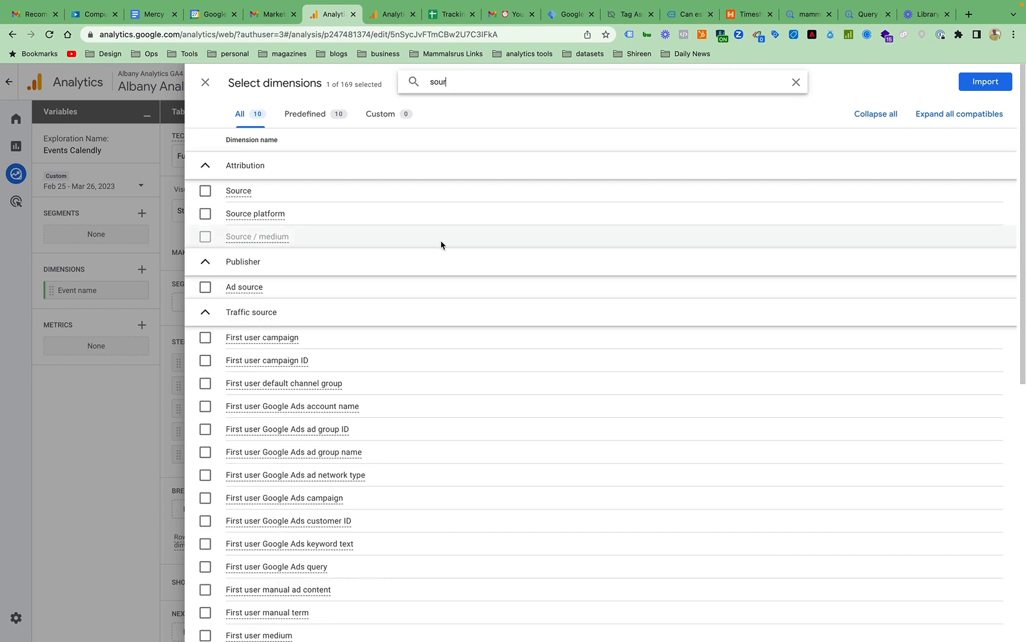
{"action": "scroll", "coordinate": [444, 328], "scroll_direction": "down", "scroll_amount": 8}
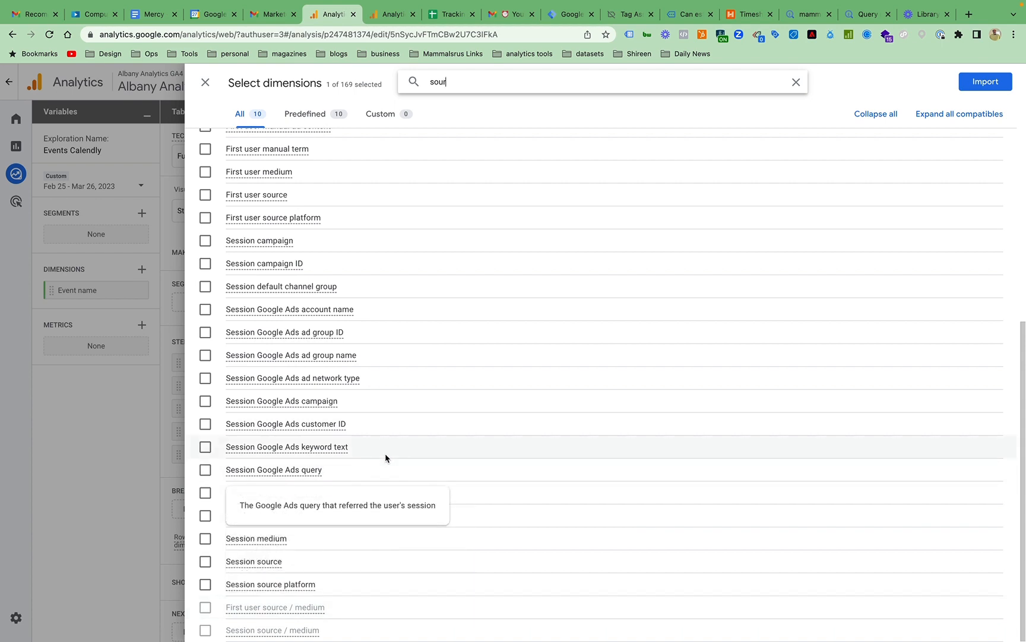
{"action": "left_click", "coordinate": [373, 564]}
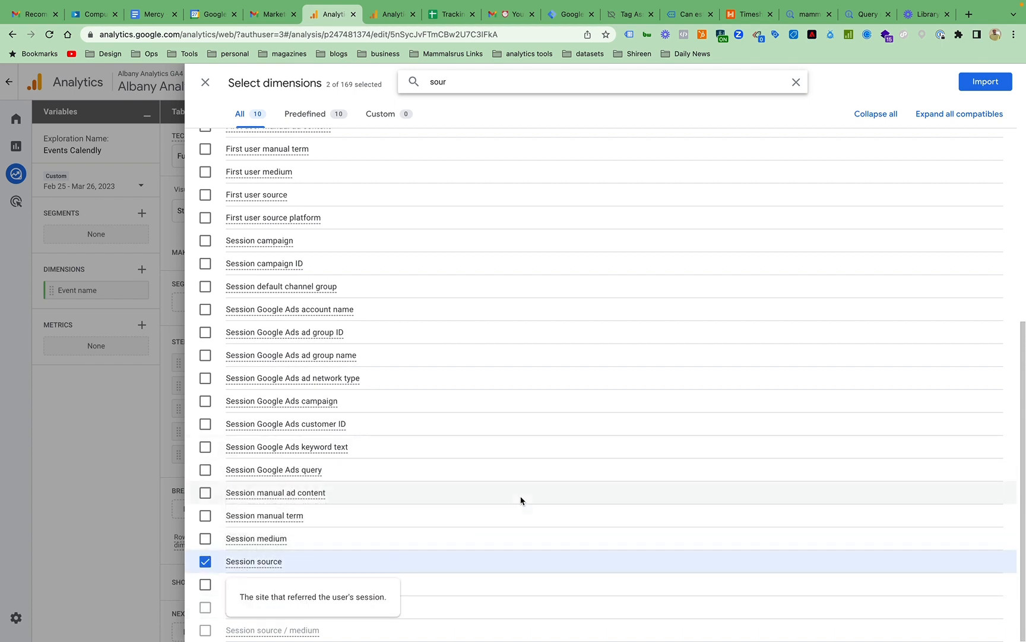
{"action": "left_click", "coordinate": [982, 77]}
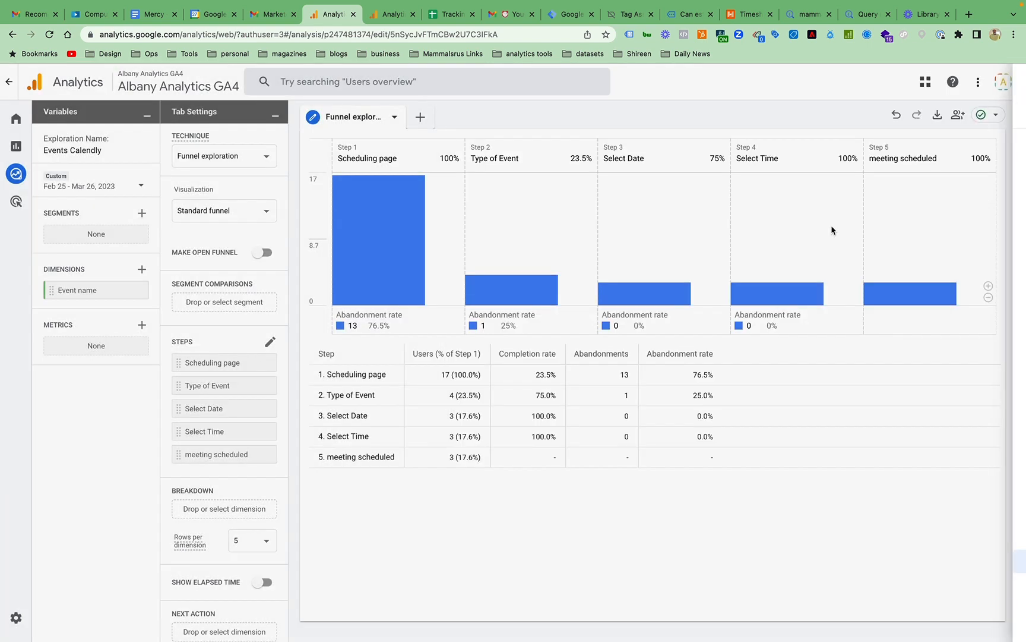
Break the funnel down by the Session source dimension
{"action": "left_click", "coordinate": [248, 511]}
{"action": "left_click", "coordinate": [268, 540]}
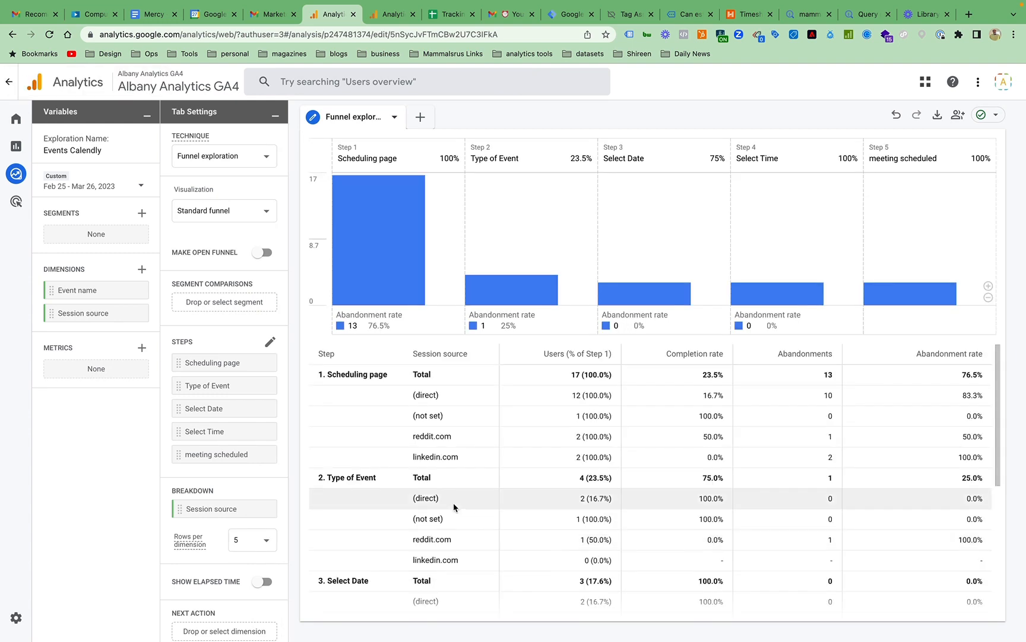
Examine the funnel table's users, completion and abandonment by session source for all five steps
{"action": "scroll", "coordinate": [519, 508], "scroll_direction": "down", "scroll_amount": 1}
{"action": "scroll", "coordinate": [519, 508], "scroll_direction": "down", "scroll_amount": 3}
{"action": "scroll", "coordinate": [518, 507], "scroll_direction": "up", "scroll_amount": 4}
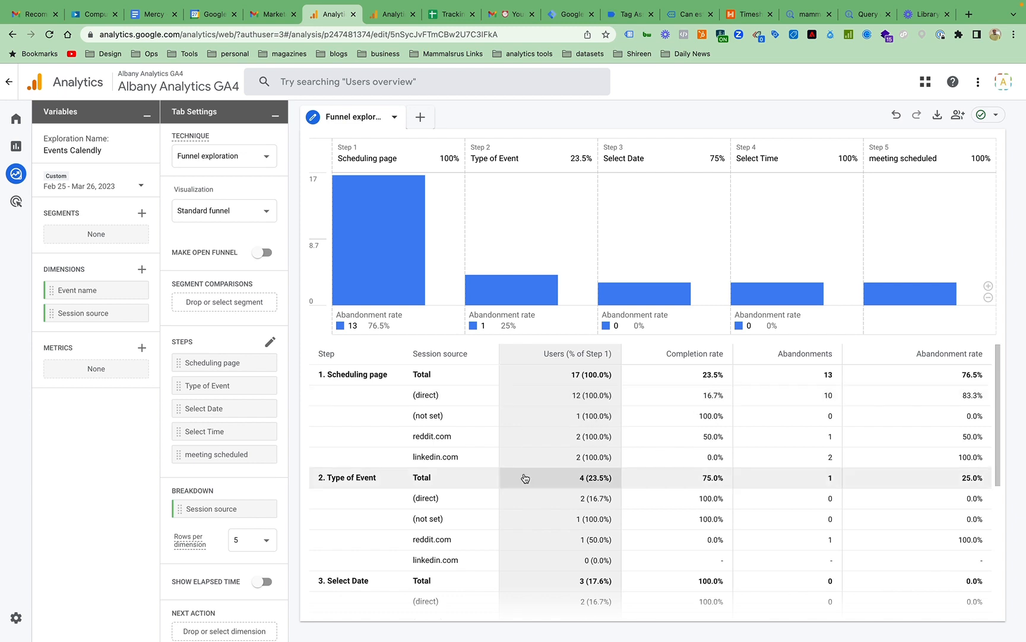
{"action": "scroll", "coordinate": [526, 488], "scroll_direction": "down", "scroll_amount": 1}
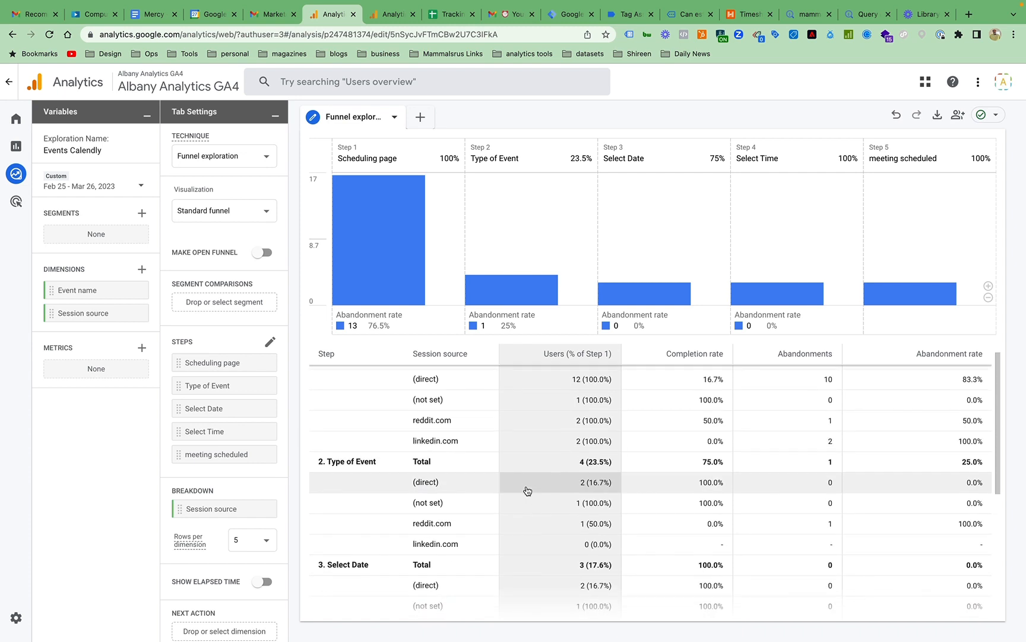
{"action": "scroll", "coordinate": [527, 490], "scroll_direction": "down", "scroll_amount": 3}
{"action": "scroll", "coordinate": [528, 490], "scroll_direction": "down", "scroll_amount": 4}
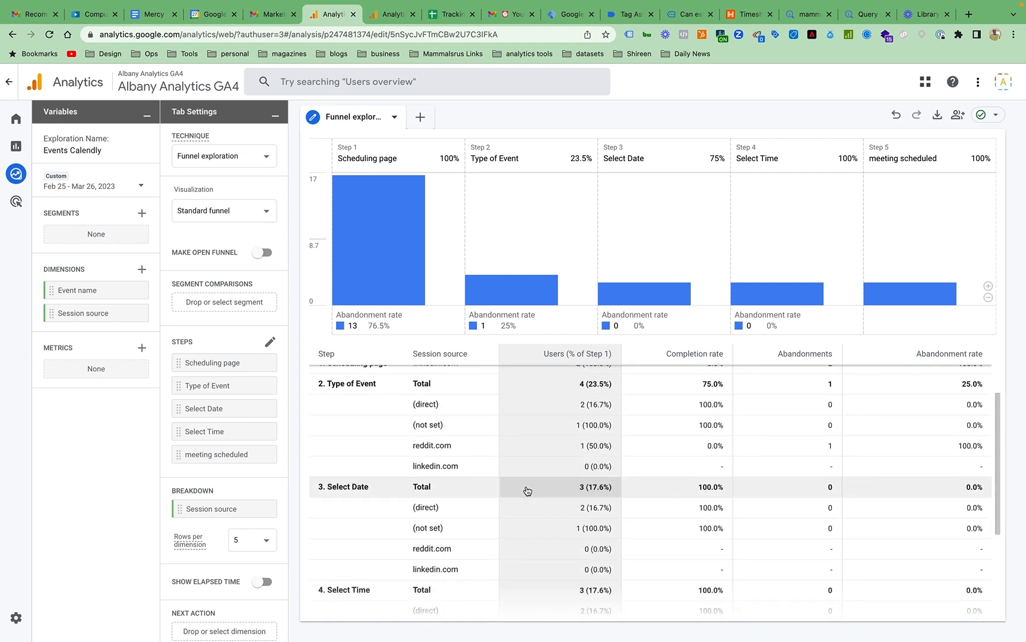
{"action": "scroll", "coordinate": [528, 490], "scroll_direction": "down", "scroll_amount": 3}
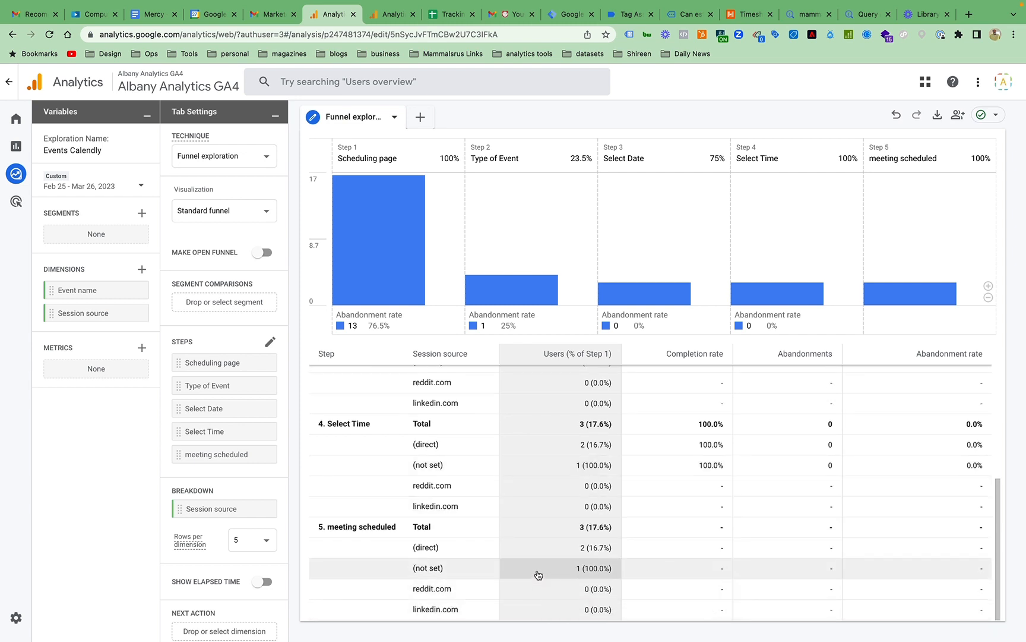
{"action": "scroll", "coordinate": [540, 559], "scroll_direction": "up", "scroll_amount": 8}
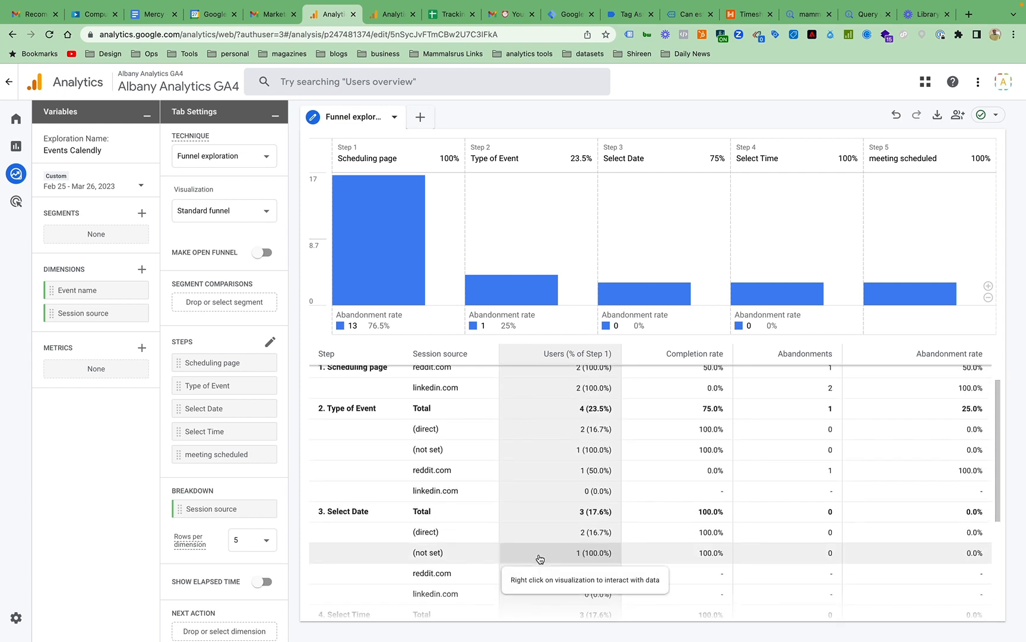
{"action": "scroll", "coordinate": [540, 559], "scroll_direction": "up", "scroll_amount": 3}
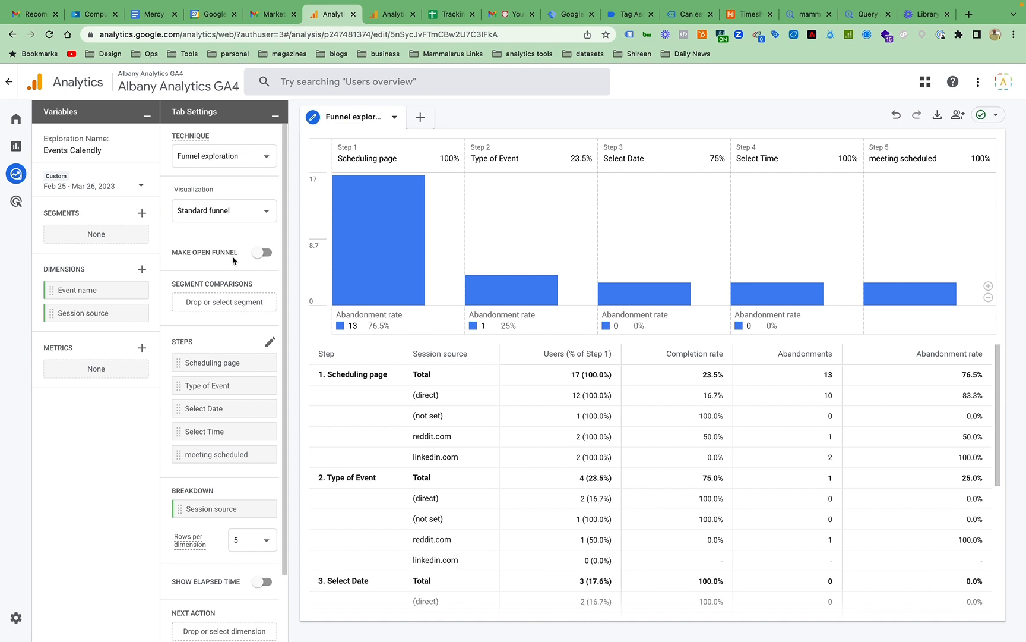
Make the funnel an open funnel and remove the Session source breakdown
{"action": "left_click", "coordinate": [268, 252]}
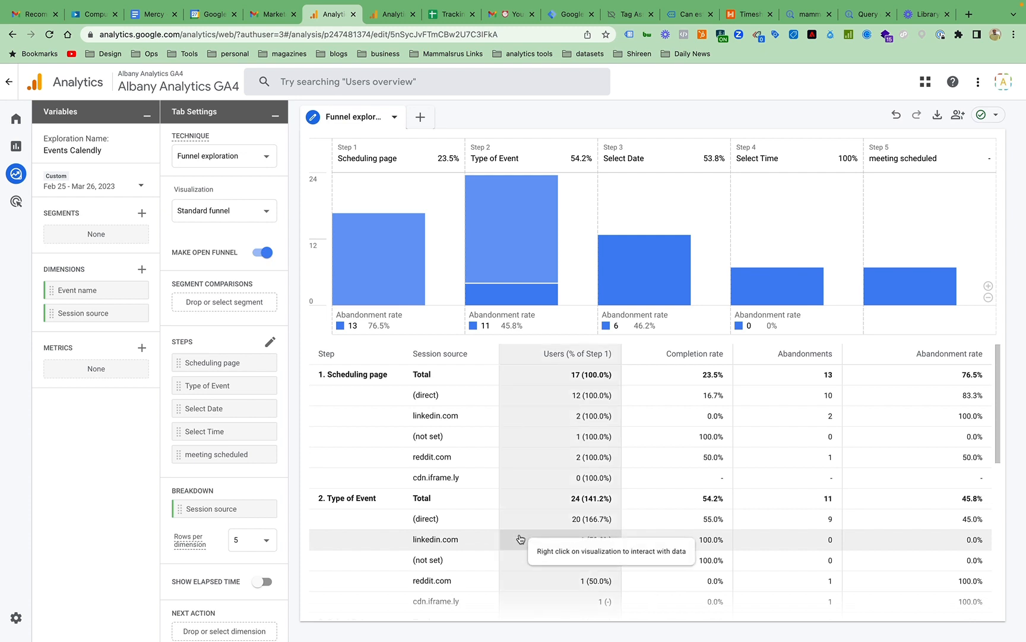
{"action": "left_click", "coordinate": [261, 510]}
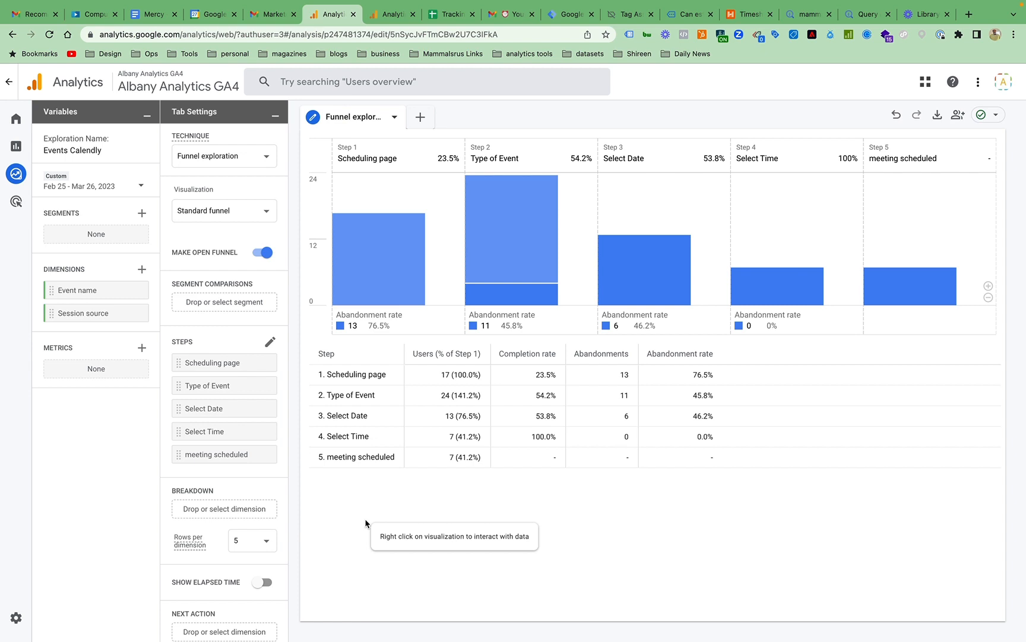
{"action": "mouse_move", "coordinate": [485, 301]}
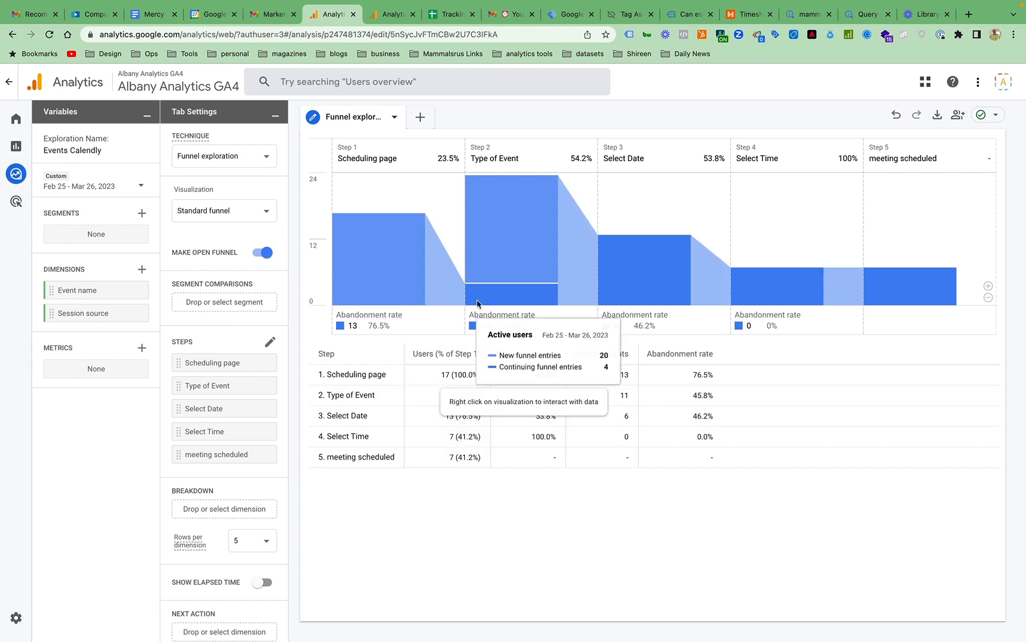